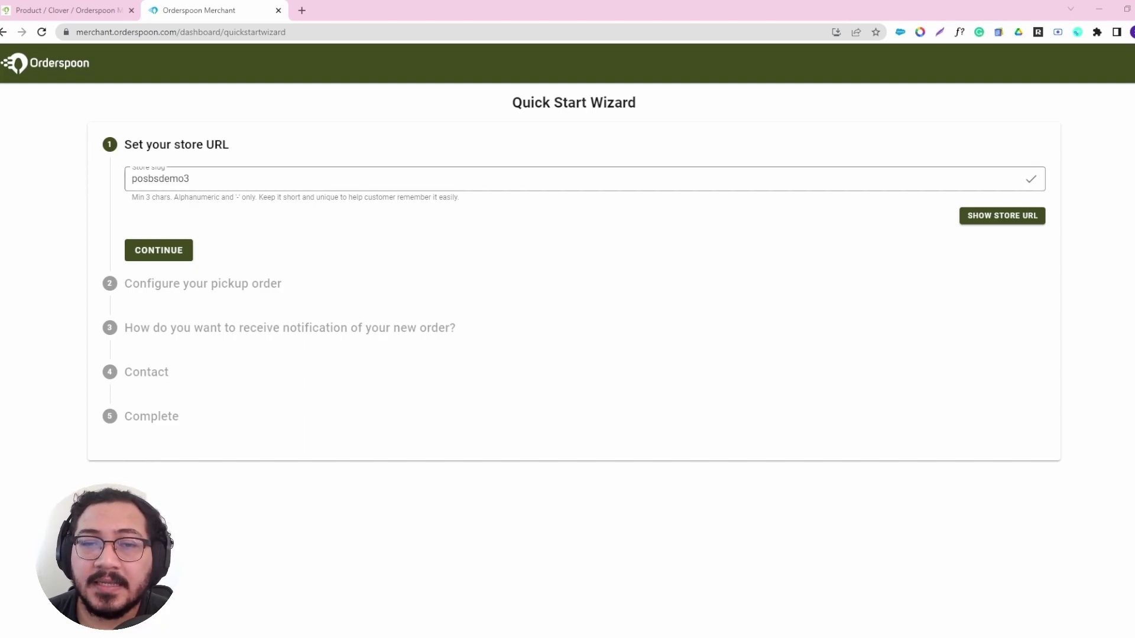
- Check the store slug posbsdemo3 and preview the full store URL and QR code
{"action": "left_click_drag", "start_coordinate": [195, 178], "coordinate": [105, 193]}
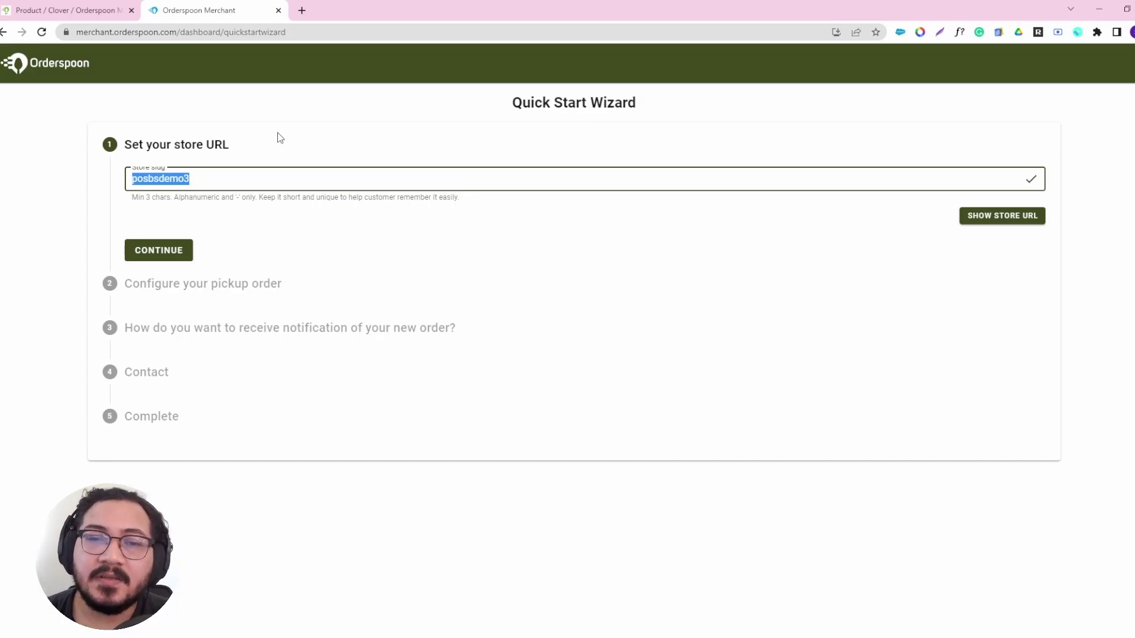
{"action": "left_click", "coordinate": [266, 172]}
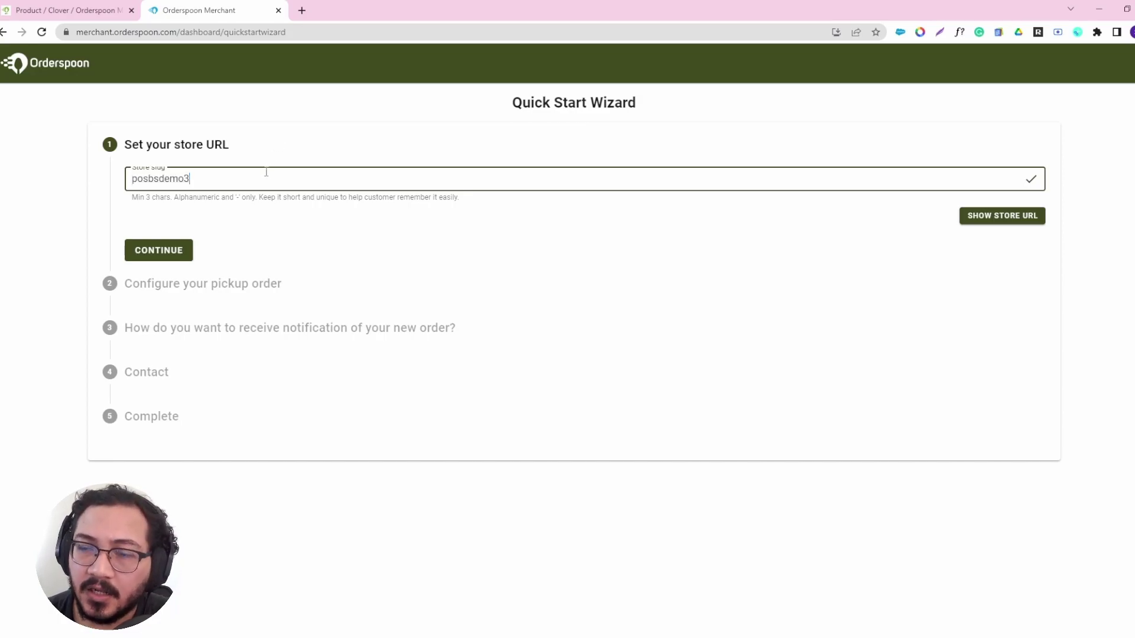
{"action": "left_click", "coordinate": [997, 219]}
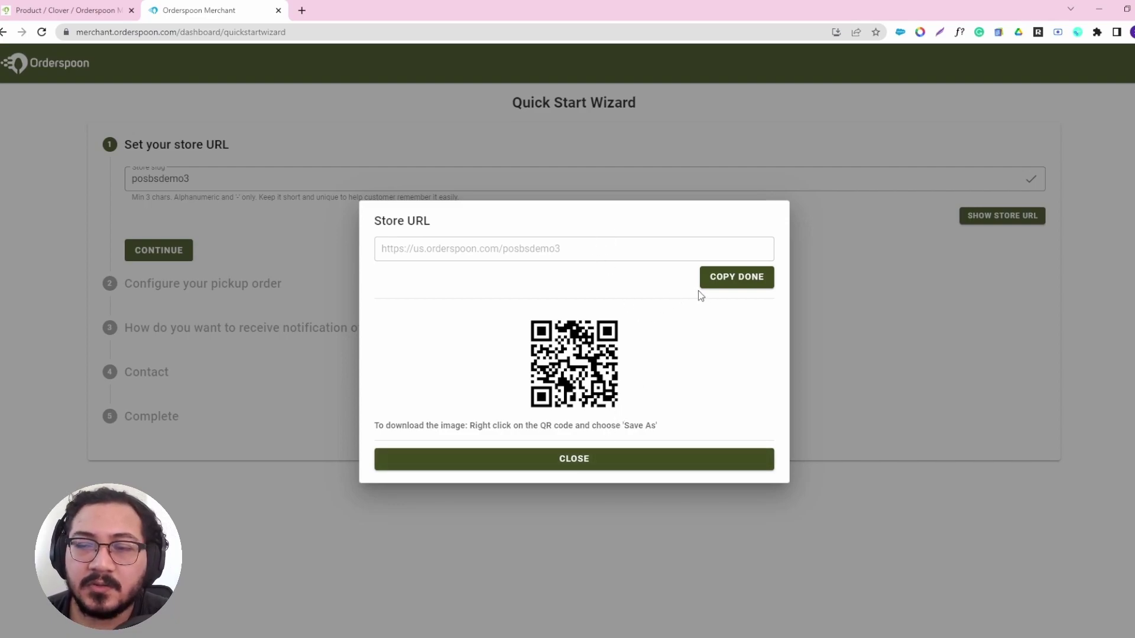
{"action": "left_click", "coordinate": [565, 452]}
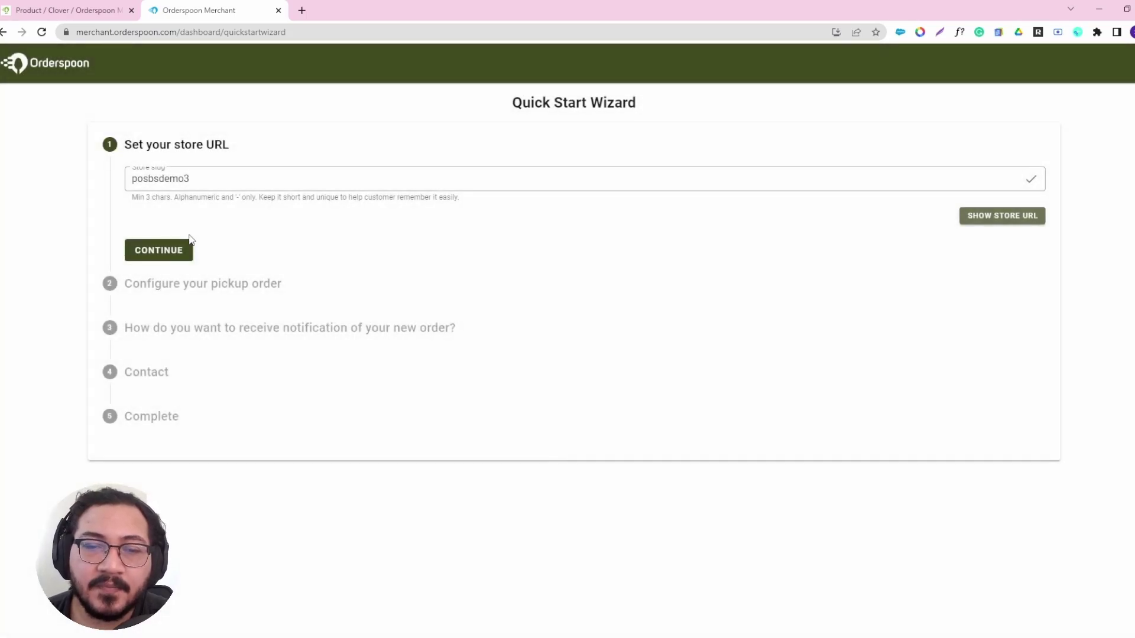
- Complete the store URL step and start editing the pickup receipt title 'ONL'
{"action": "left_click", "coordinate": [159, 251]}
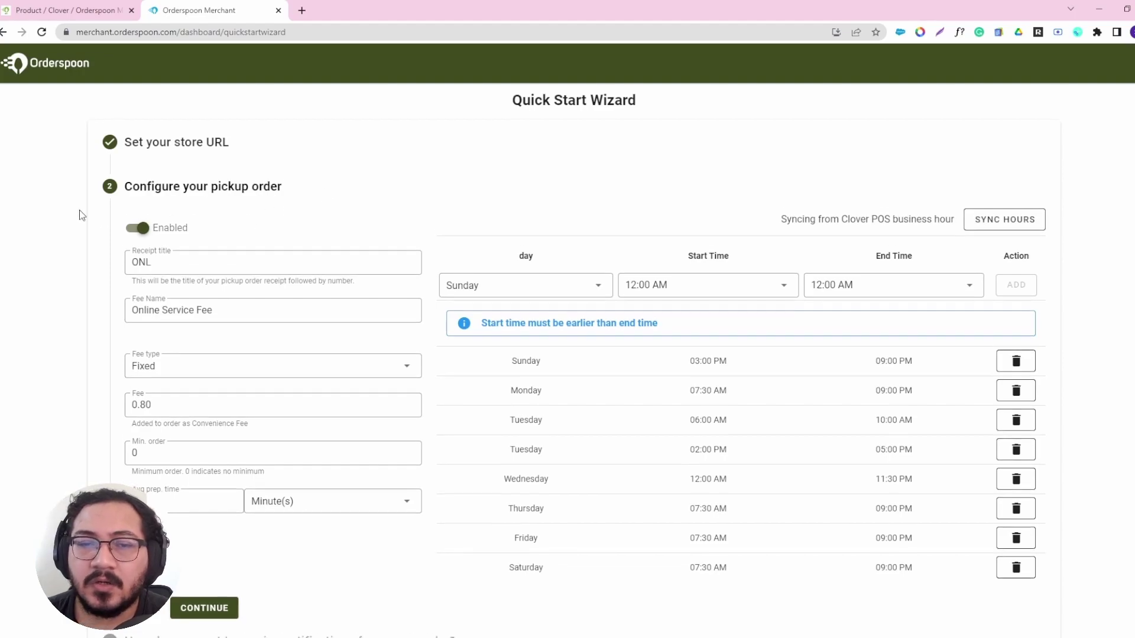
{"action": "scroll", "coordinate": [79, 210], "scroll_direction": "down", "scroll_amount": 1}
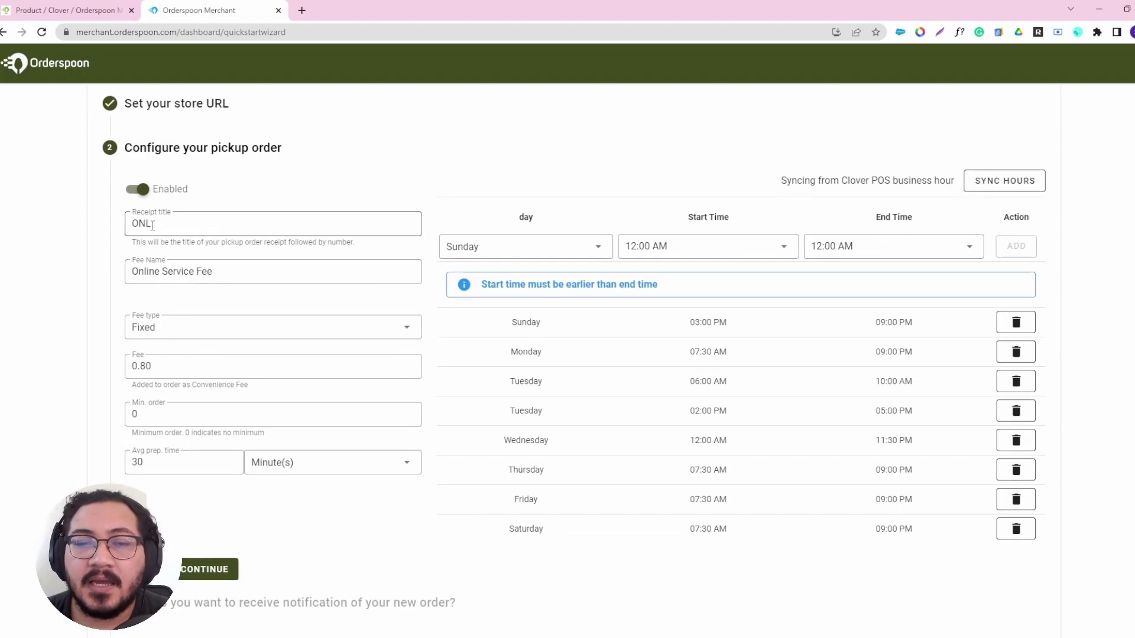
{"action": "double_click", "coordinate": [173, 217]}
{"action": "left_click", "coordinate": [174, 217]}
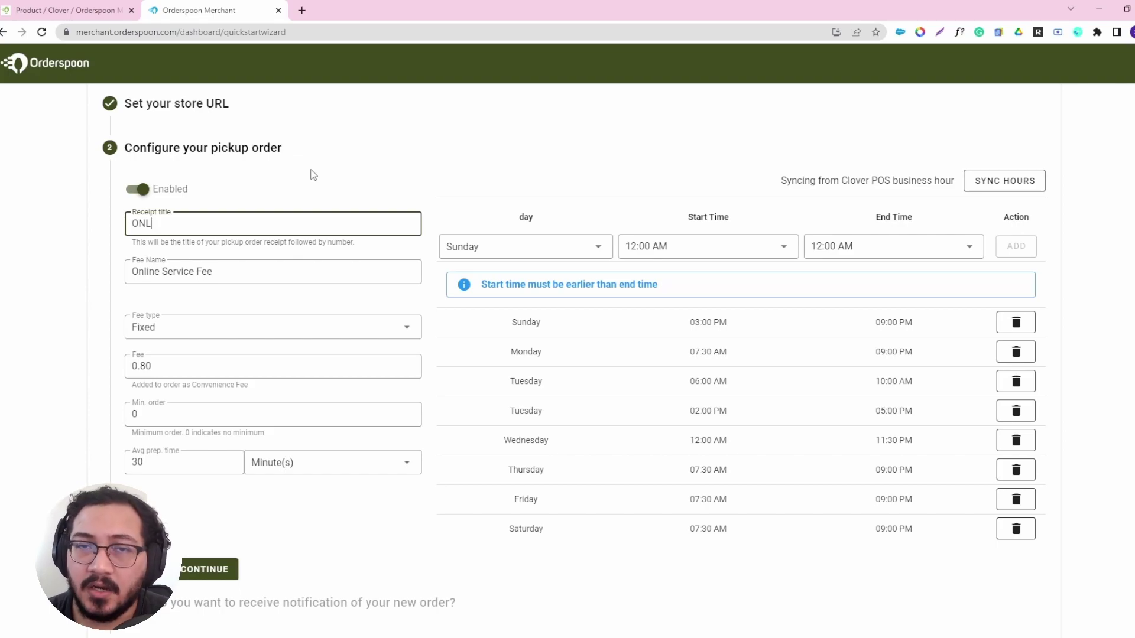
{"action": "scroll", "coordinate": [165, 317], "scroll_direction": "down", "scroll_amount": 1}
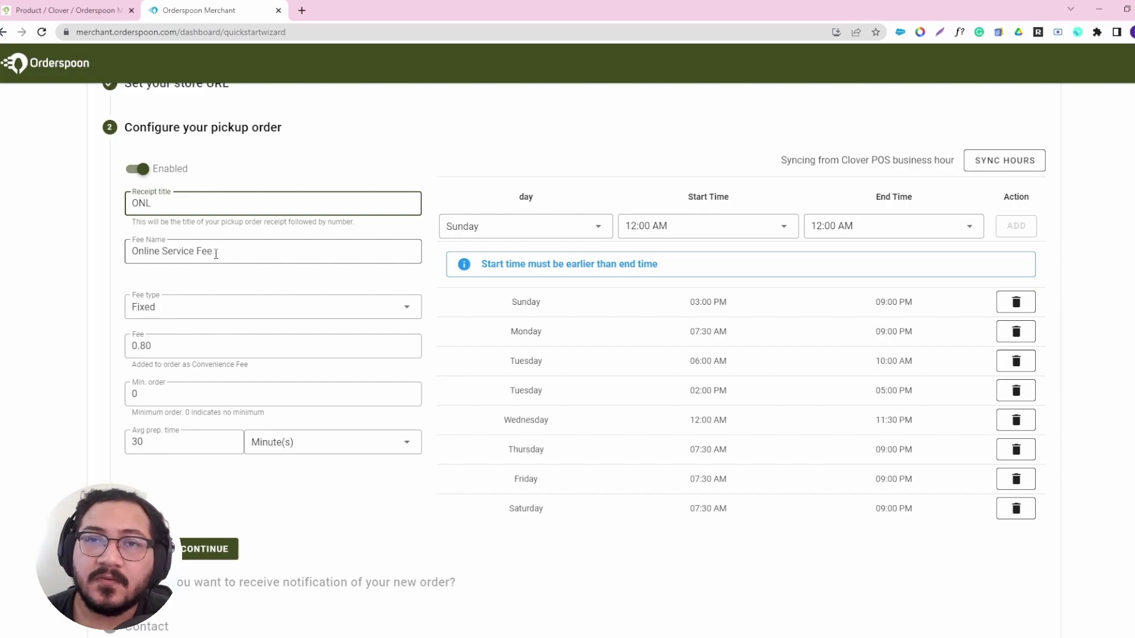
{"action": "left_click", "coordinate": [213, 276]}
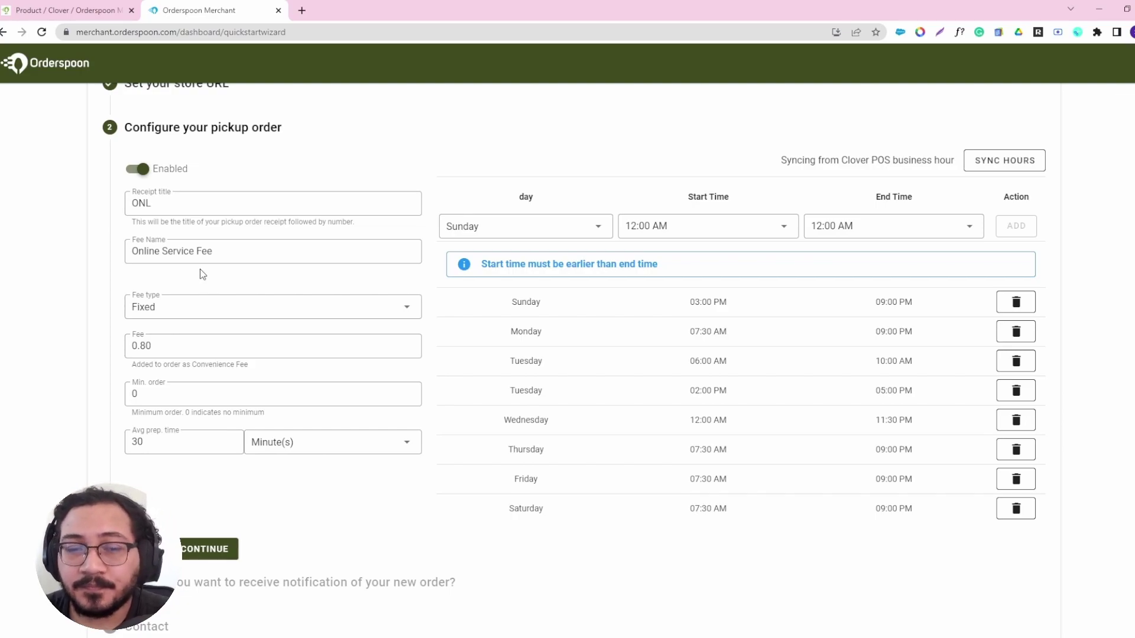
- Rename the pickup order fee from Online Service Fee to Paper Bag Tax
{"action": "left_click_drag", "start_coordinate": [277, 256], "coordinate": [67, 245]}
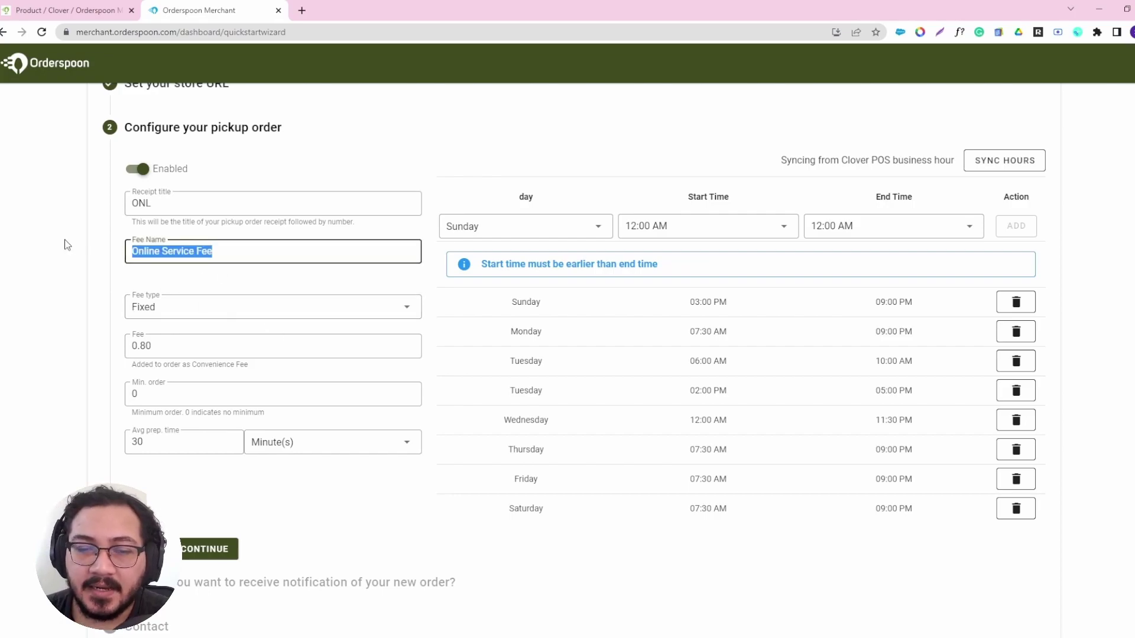
{"action": "key", "text": "BackSpace"}
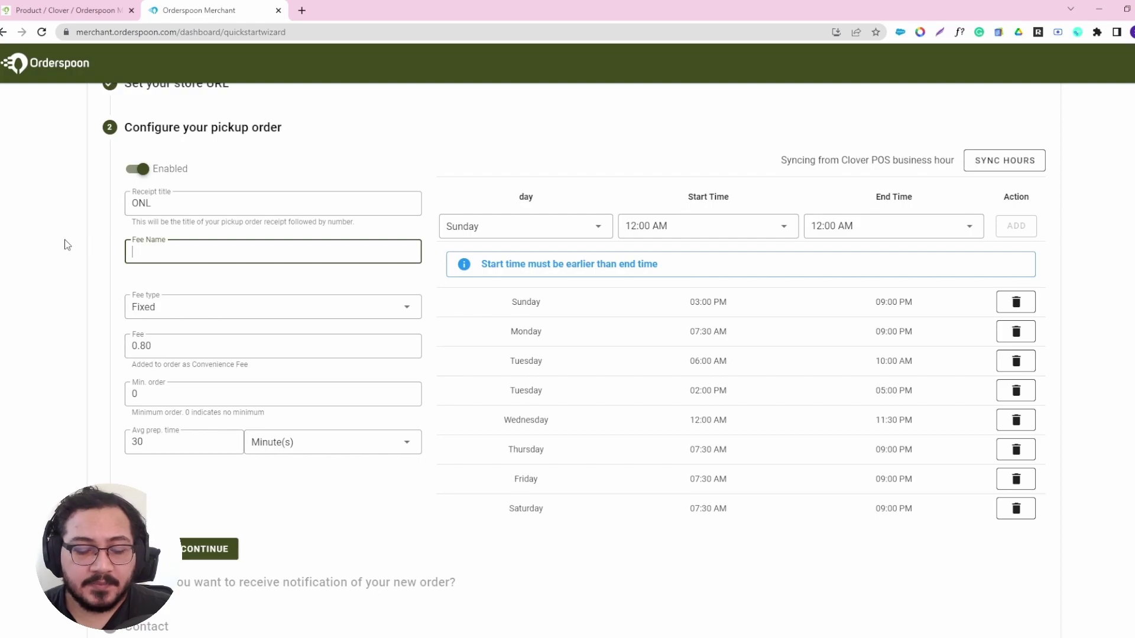
{"action": "type", "text": "PI"}
{"action": "key", "text": "BackSpace"}
{"action": "key", "text": "BackSpace"}
{"action": "type", "text": "P"}
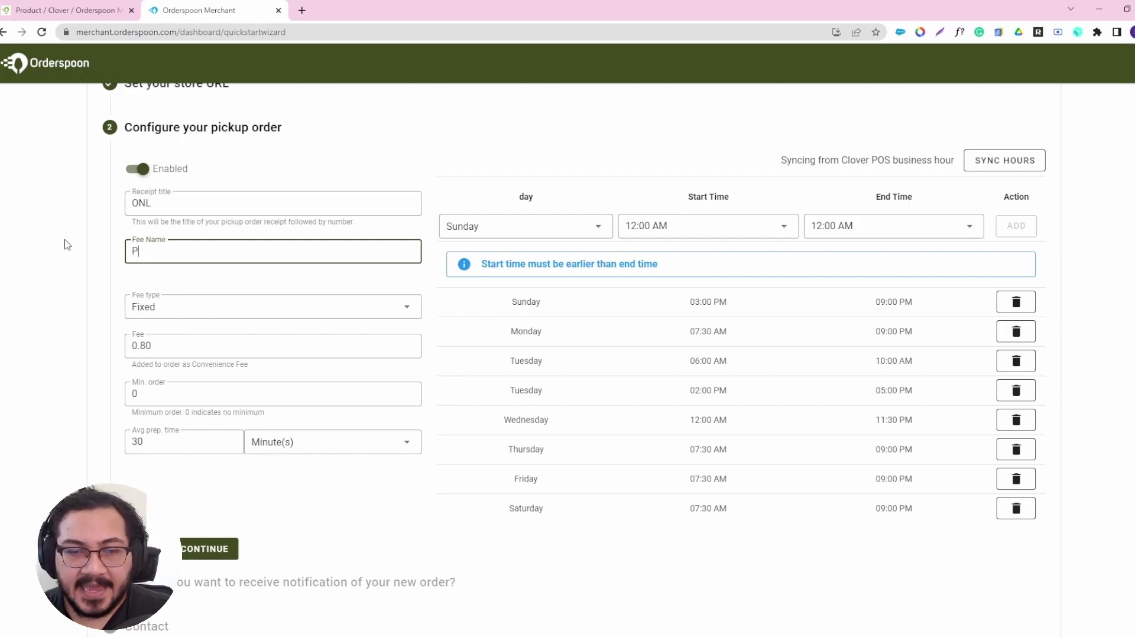
{"action": "type", "text": "aper Bag T"}
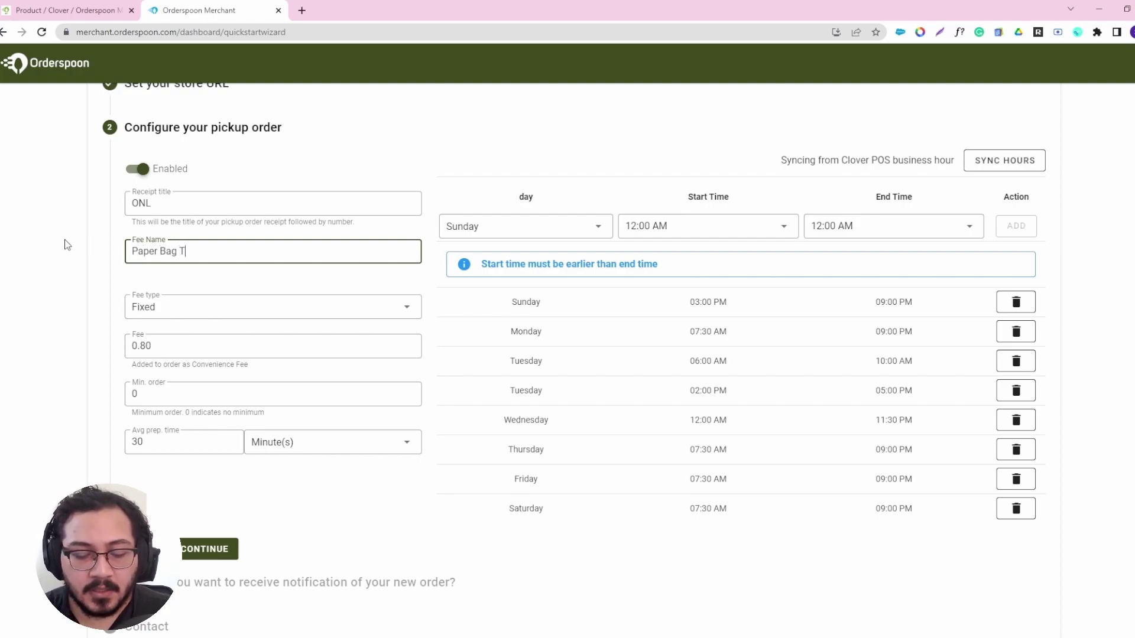
{"action": "type", "text": "ax"}
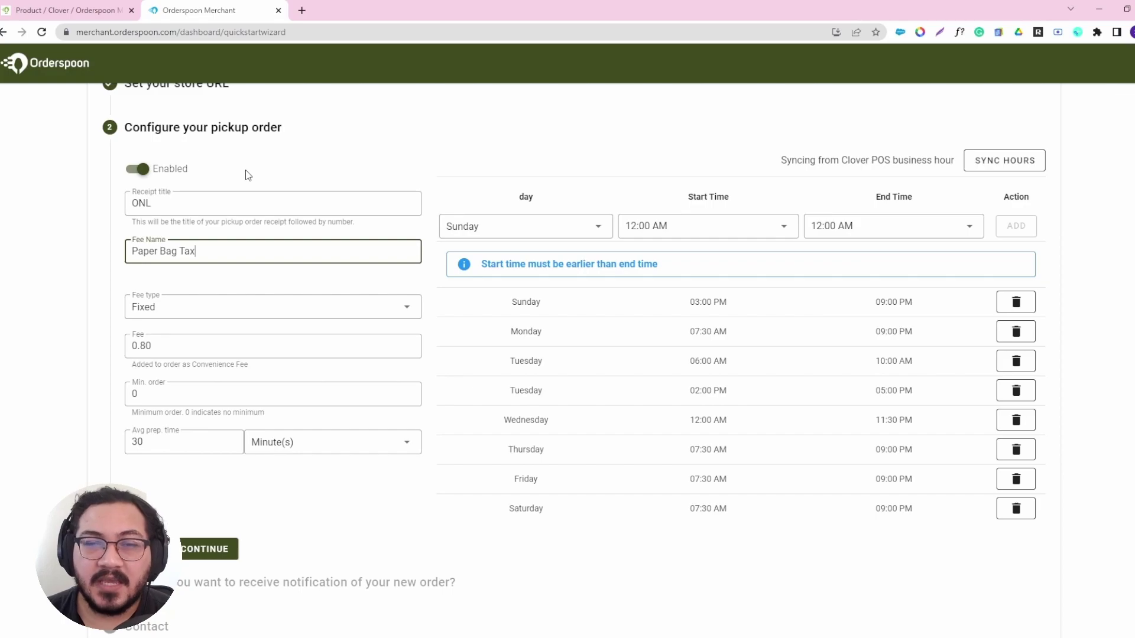
- Keep the fee type as Fixed with a fee amount of 0.80
{"action": "left_click", "coordinate": [197, 313]}
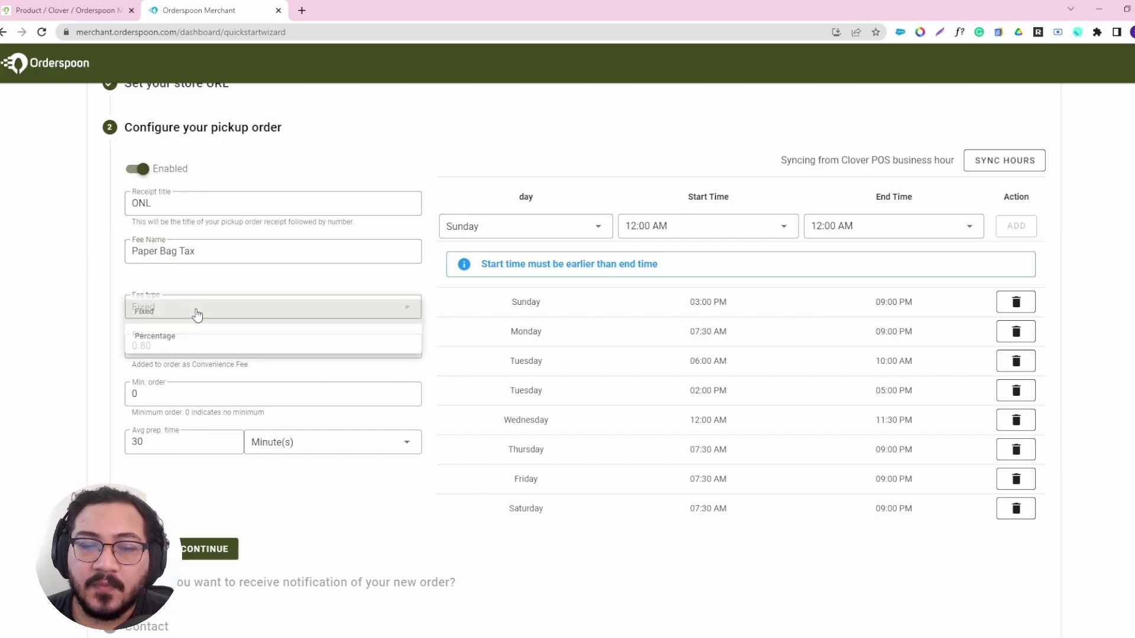
{"action": "left_click", "coordinate": [218, 321]}
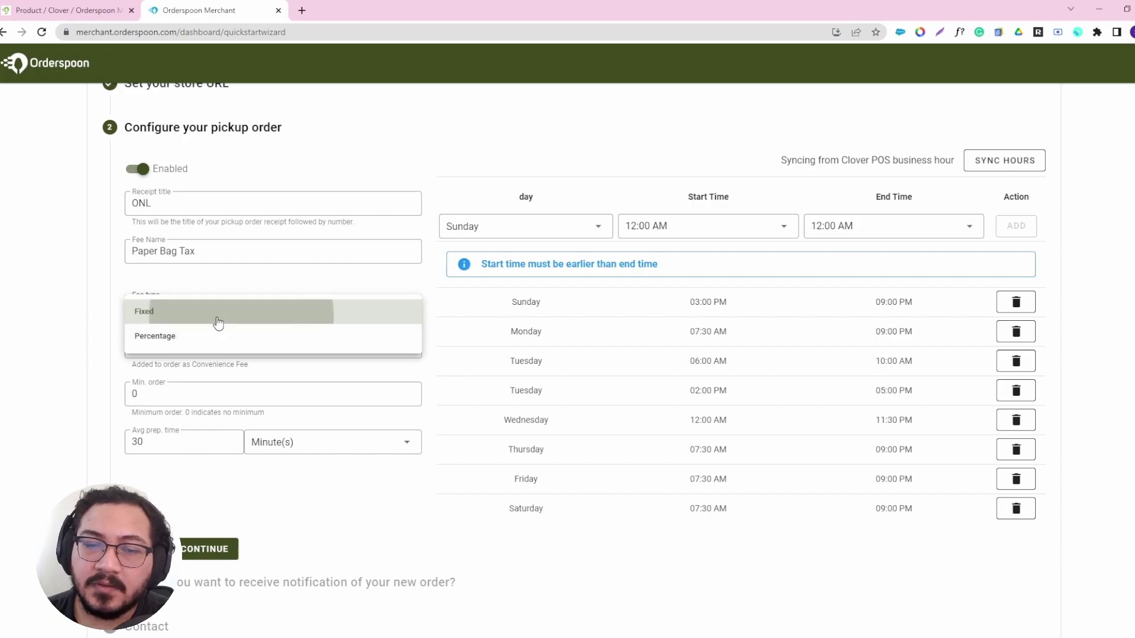
{"action": "double_click", "coordinate": [163, 349]}
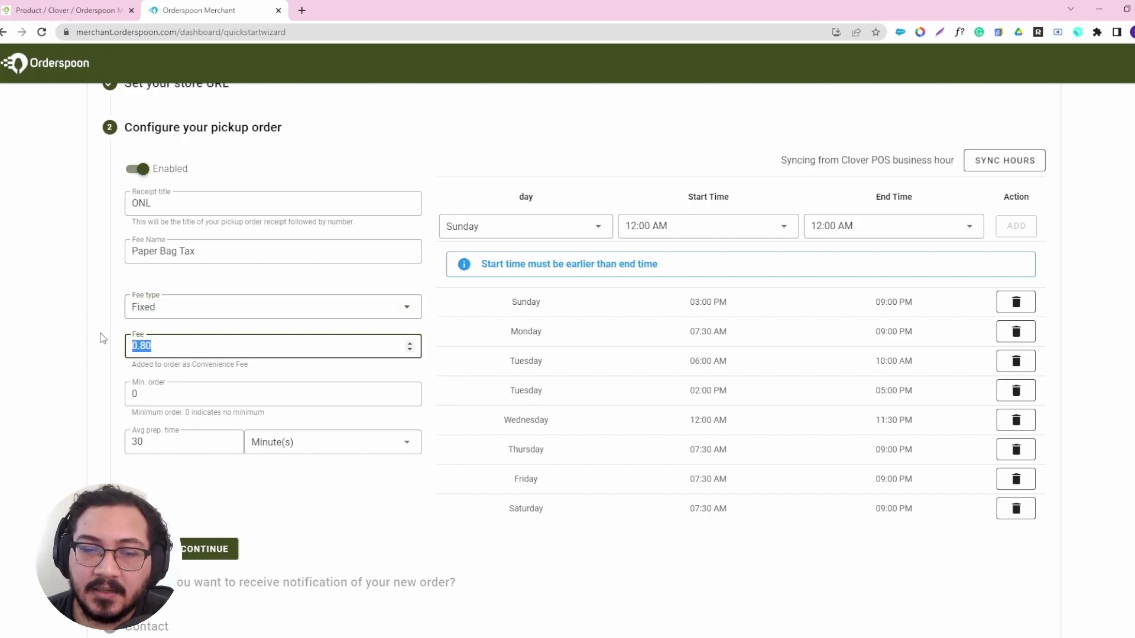
{"action": "left_click", "coordinate": [160, 349]}
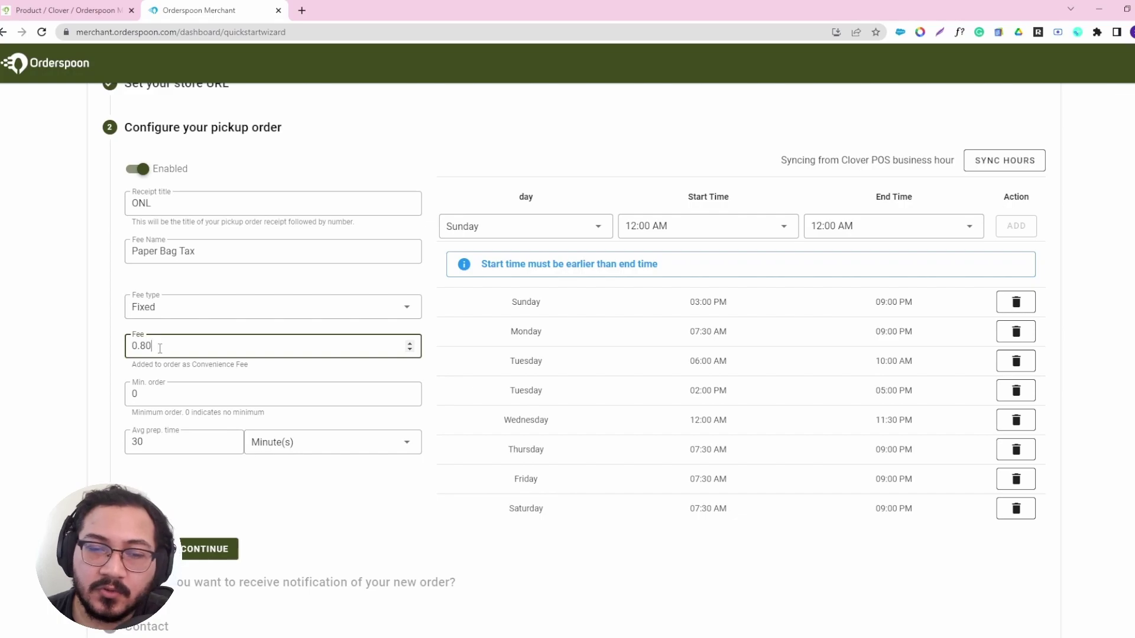
{"action": "double_click", "coordinate": [160, 349]}
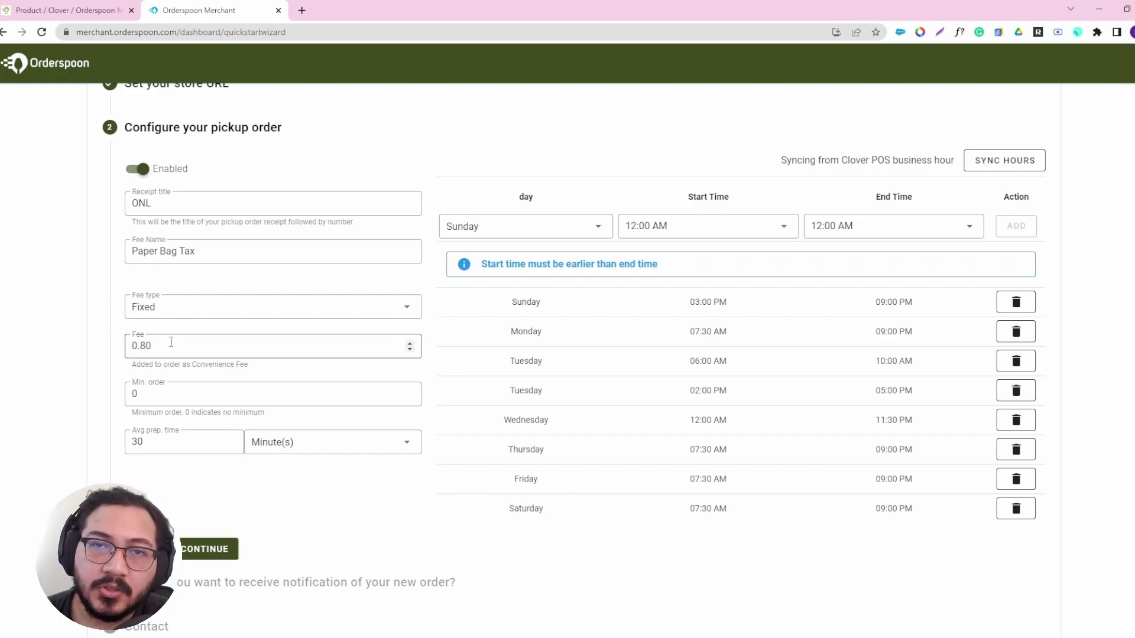
{"action": "left_click", "coordinate": [177, 394]}
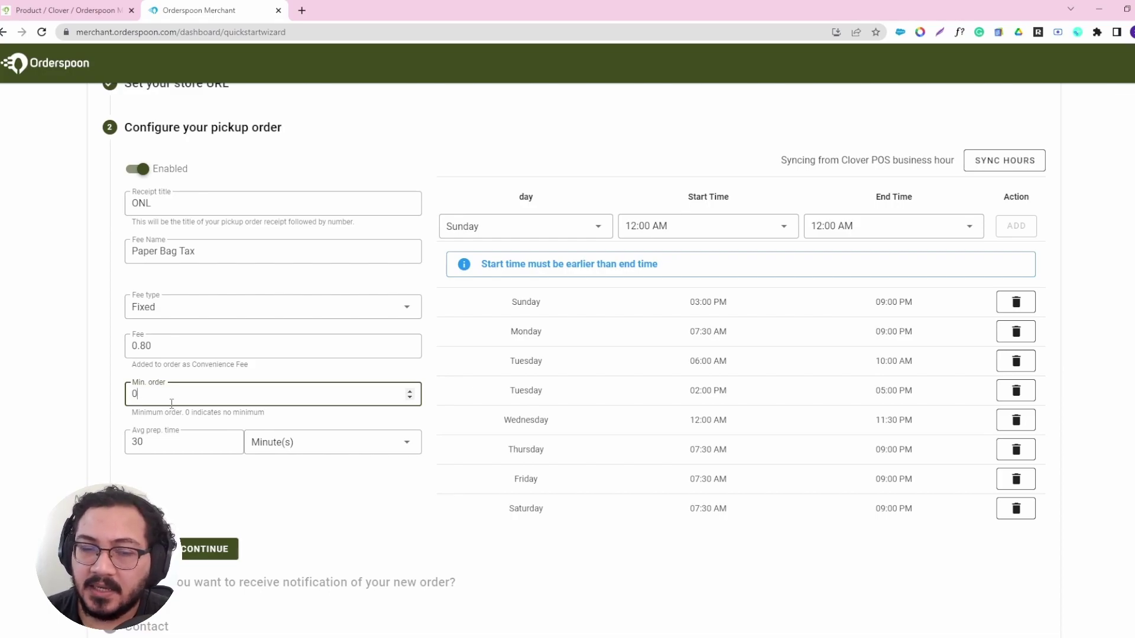
- Clear the minimum order amount to 0 and keep the 30-minute average prep time
{"action": "left_click", "coordinate": [119, 367]}
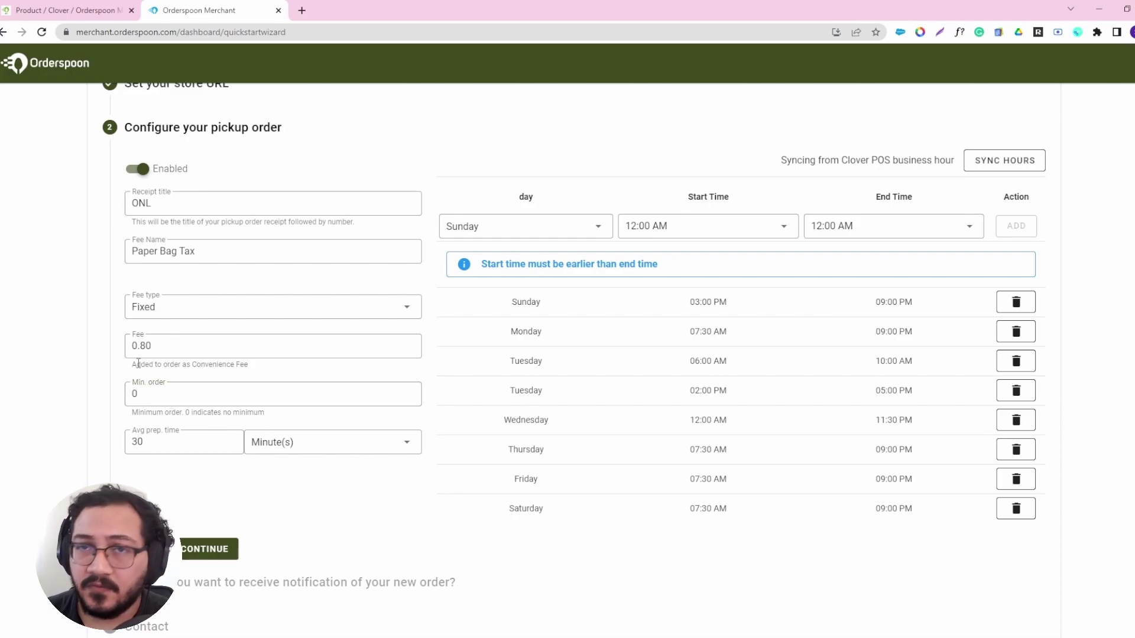
{"action": "left_click", "coordinate": [166, 394]}
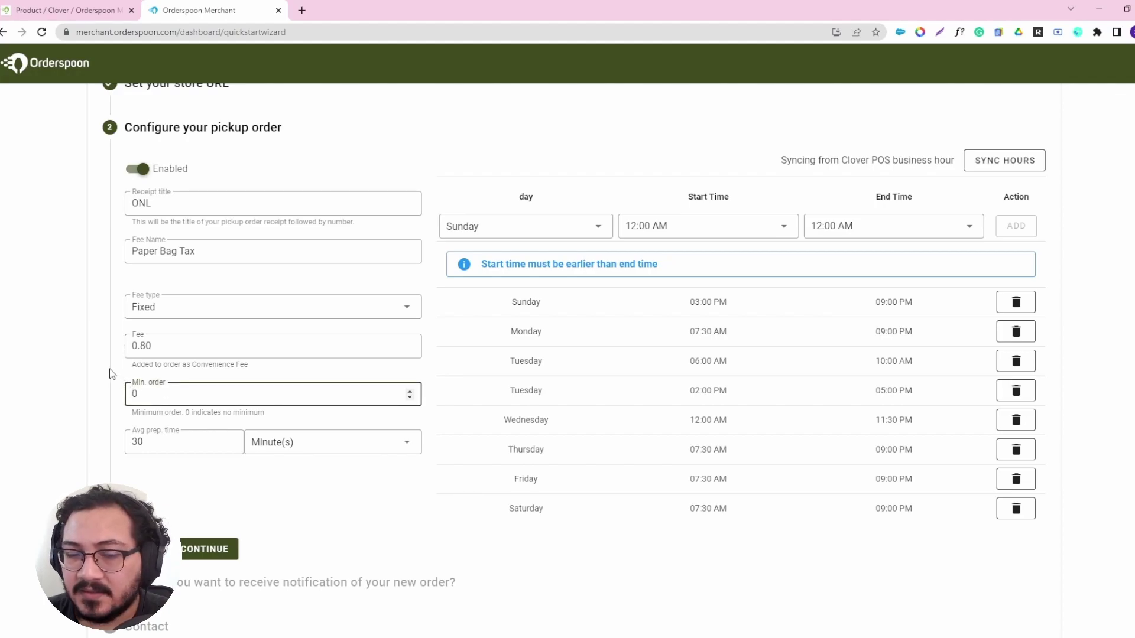
{"action": "key", "text": "BackSpace"}
{"action": "type", "text": "0"}
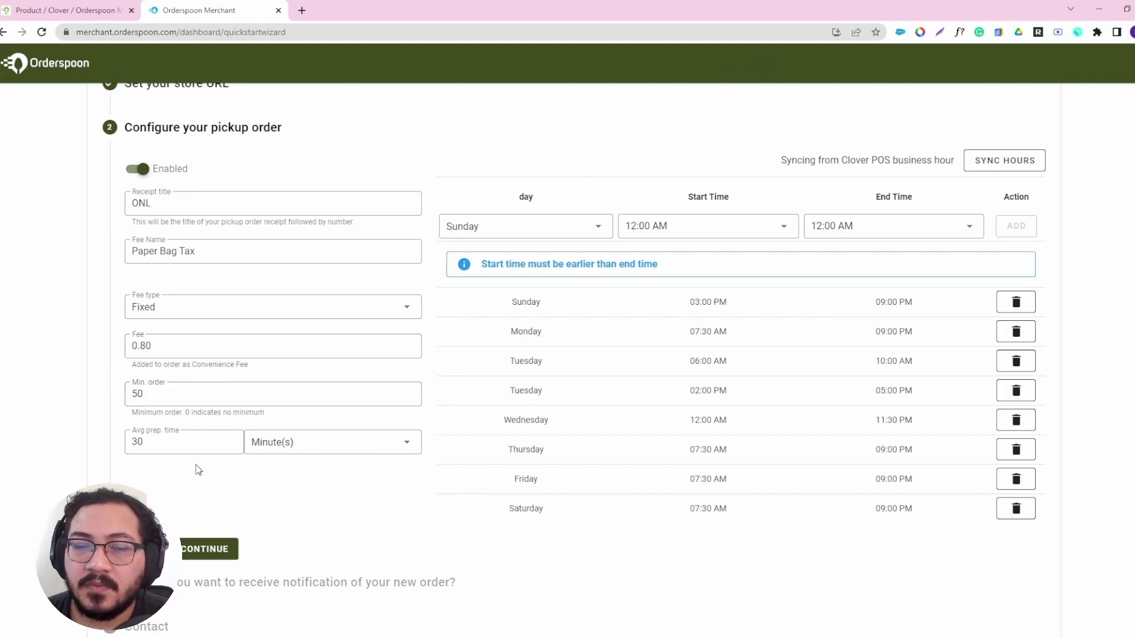
{"action": "left_click", "coordinate": [167, 393]}
{"action": "left_click_drag", "start_coordinate": [170, 392], "coordinate": [41, 399]}
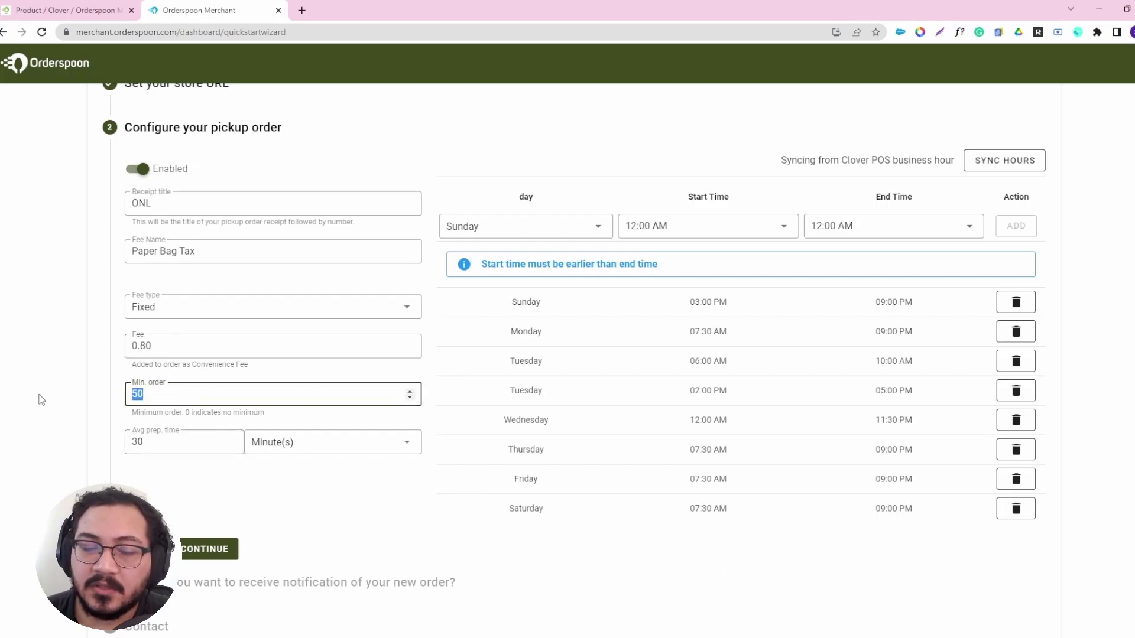
{"action": "key", "text": "BackSpace"}
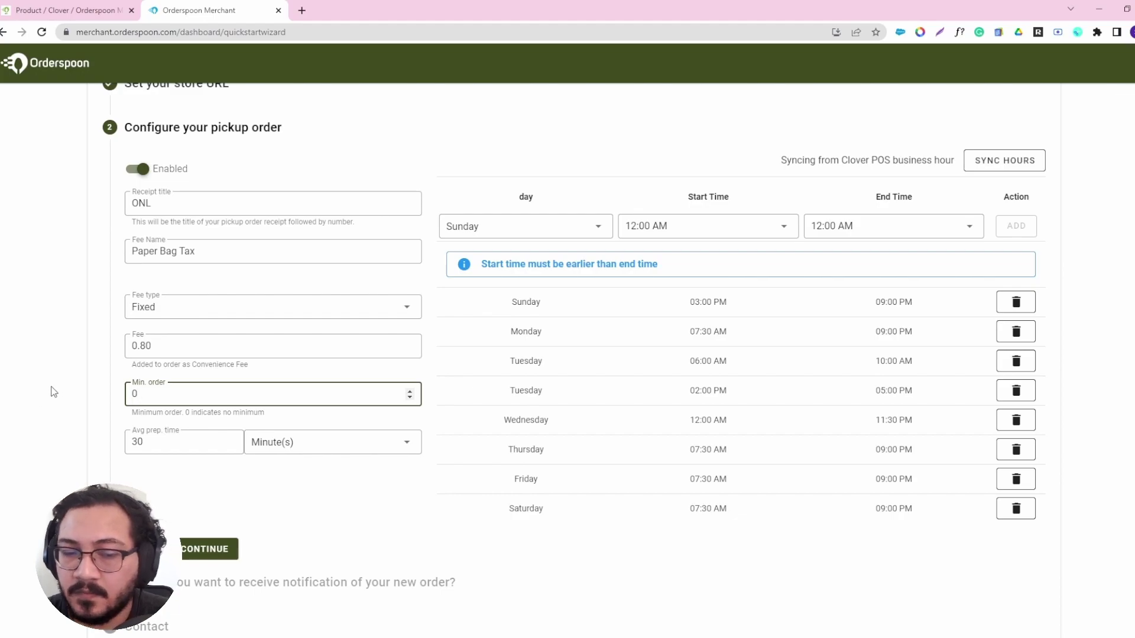
{"action": "left_click", "coordinate": [52, 391]}
{"action": "scroll", "coordinate": [253, 375], "scroll_direction": "down", "scroll_amount": 1}
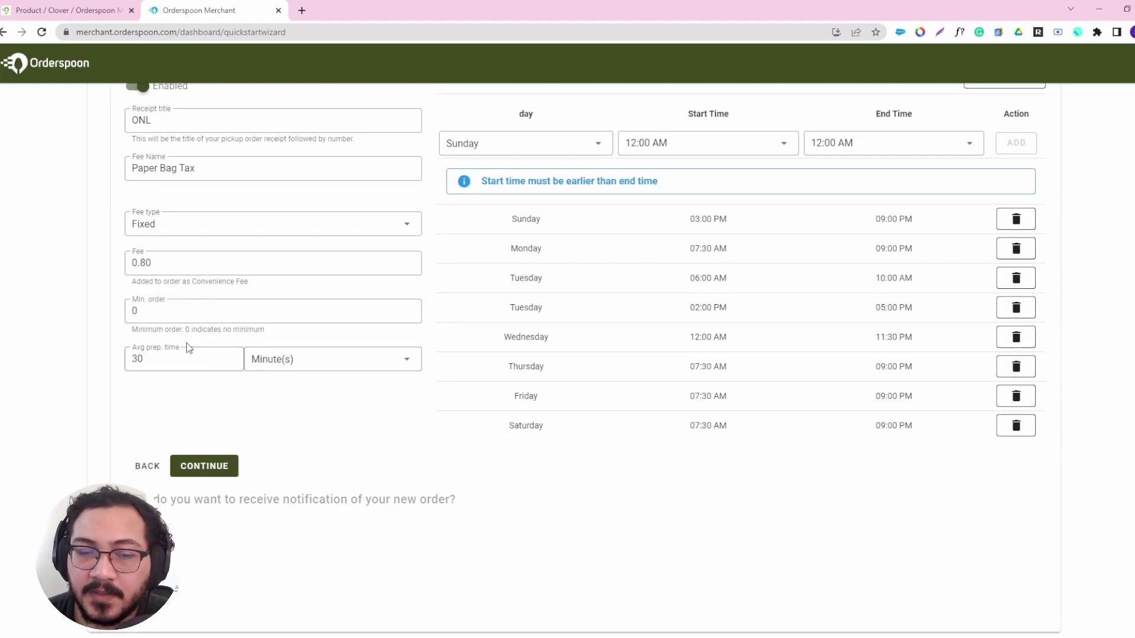
{"action": "left_click", "coordinate": [201, 364]}
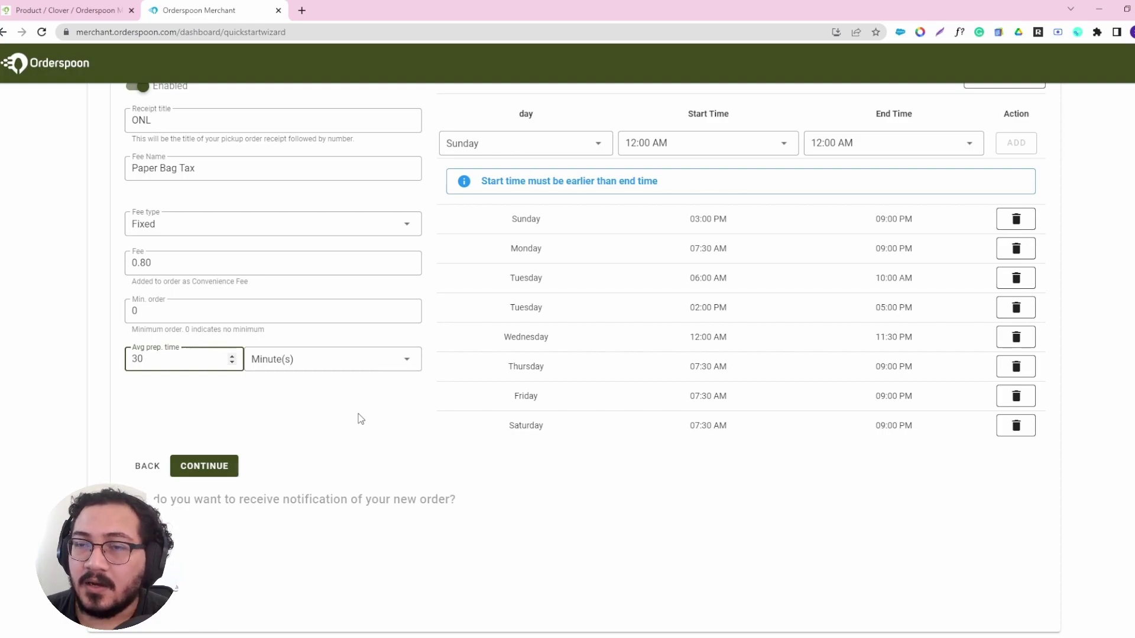
{"action": "scroll", "coordinate": [278, 432], "scroll_direction": "up", "scroll_amount": 1}
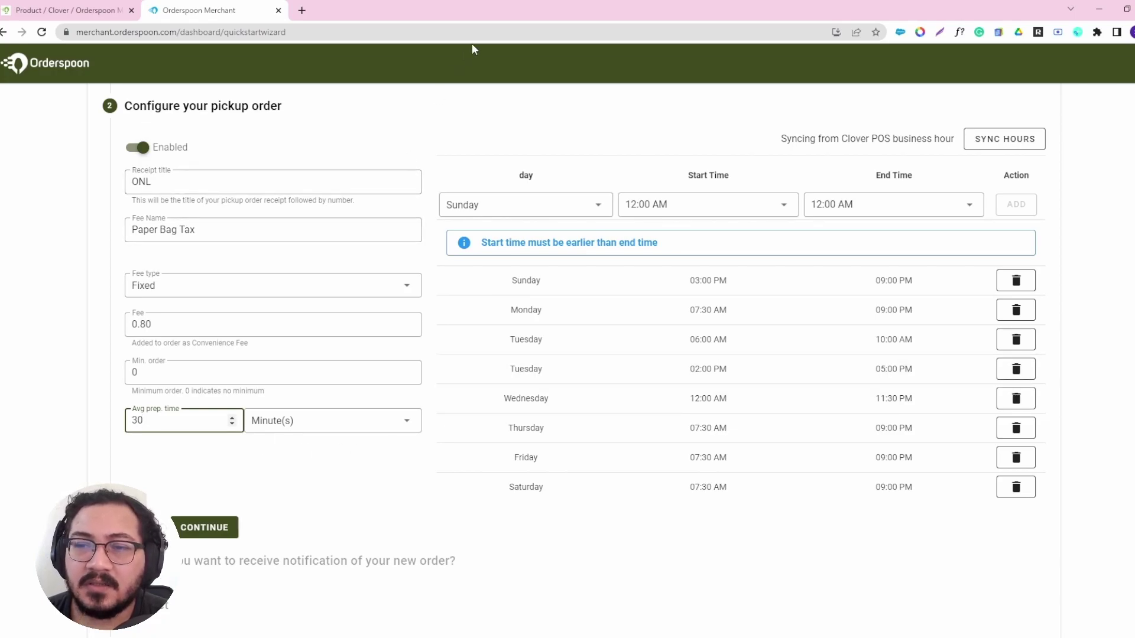
{"action": "scroll", "coordinate": [684, 187], "scroll_direction": "up", "scroll_amount": 1}
{"action": "scroll", "coordinate": [684, 186], "scroll_direction": "up", "scroll_amount": 1}
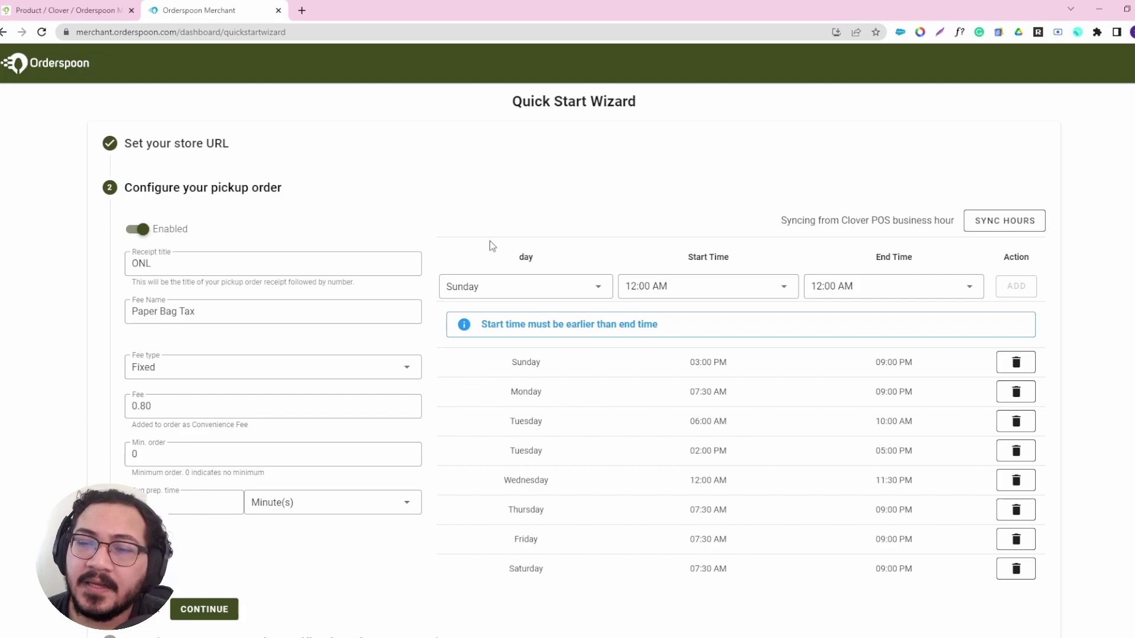
{"action": "scroll", "coordinate": [523, 253], "scroll_direction": "down", "scroll_amount": 1}
{"action": "scroll", "coordinate": [523, 253], "scroll_direction": "down", "scroll_amount": 1}
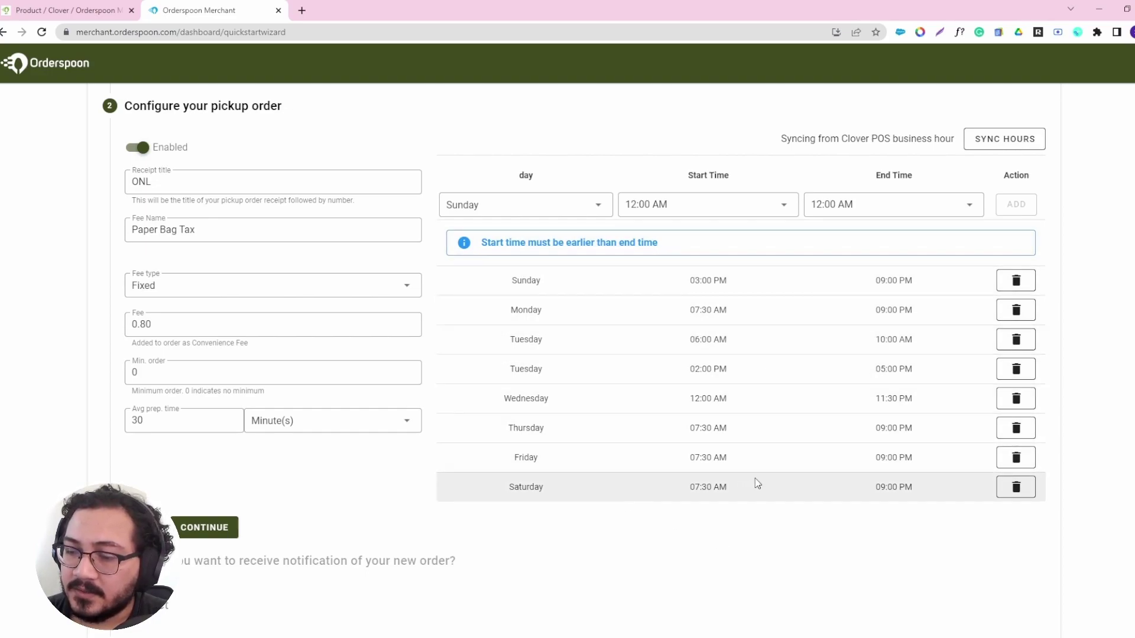
{"action": "scroll", "coordinate": [579, 322], "scroll_direction": "down", "scroll_amount": 1}
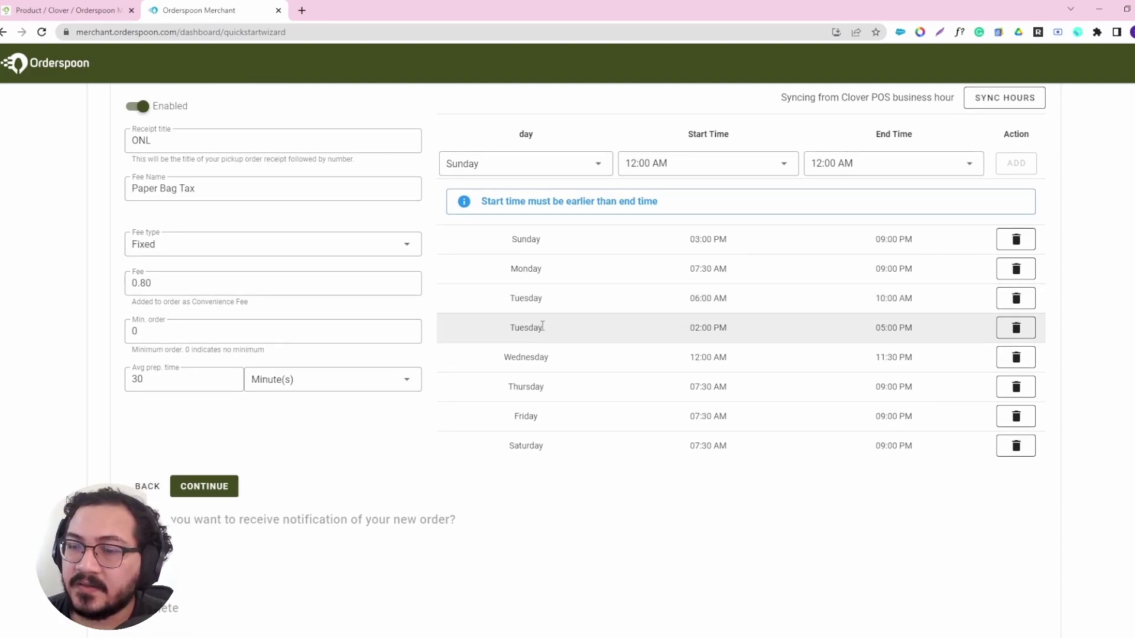
{"action": "left_click_drag", "start_coordinate": [689, 299], "coordinate": [941, 305]}
{"action": "left_click", "coordinate": [940, 304]}
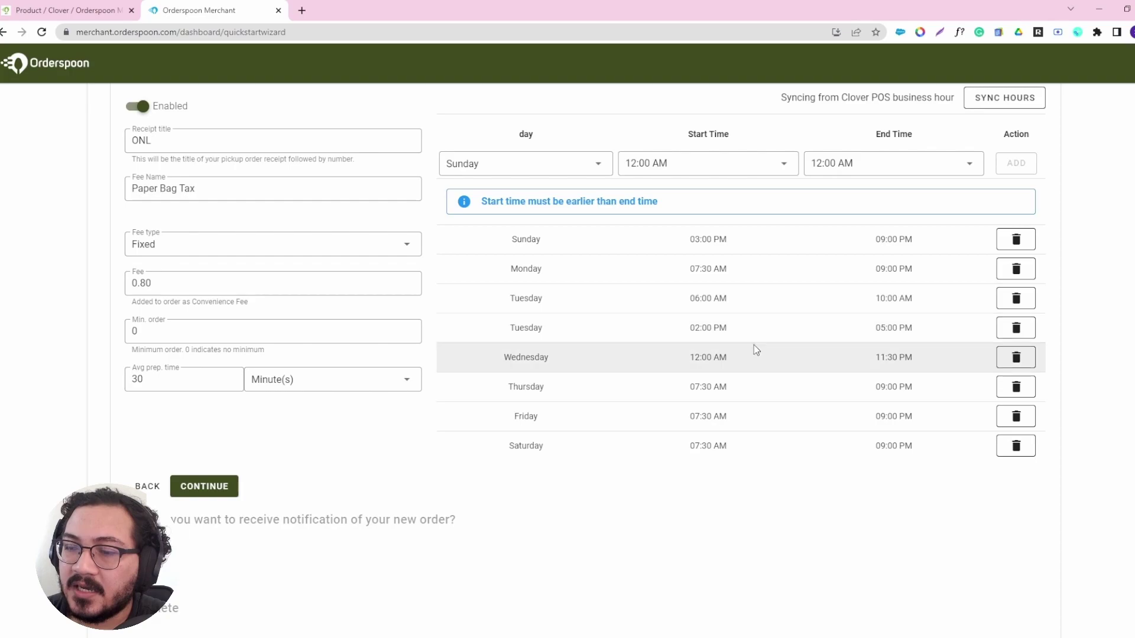
{"action": "left_click_drag", "start_coordinate": [803, 329], "coordinate": [958, 326]}
{"action": "left_click", "coordinate": [957, 327]}
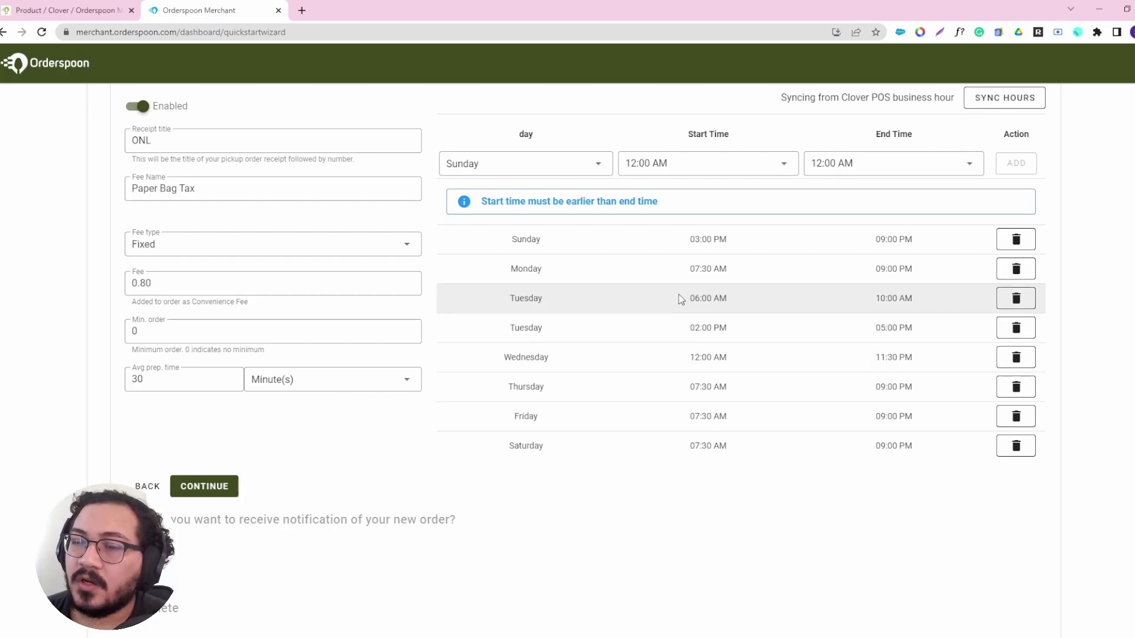
{"action": "left_click_drag", "start_coordinate": [679, 297], "coordinate": [849, 296]}
{"action": "left_click", "coordinate": [909, 297]}
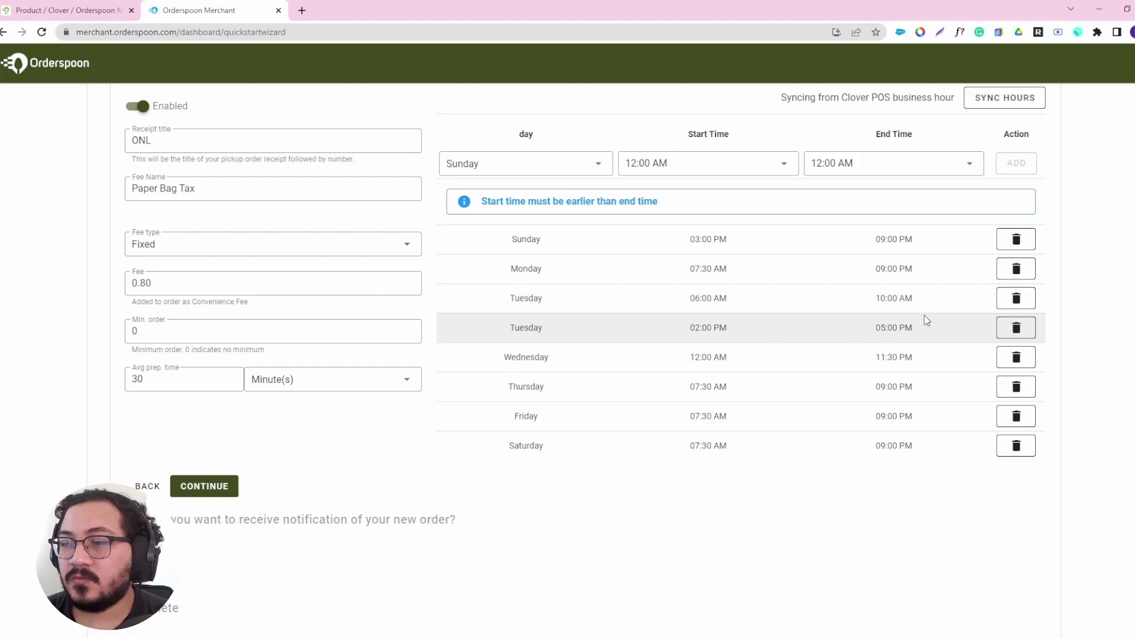
{"action": "left_click_drag", "start_coordinate": [925, 321], "coordinate": [674, 297]}
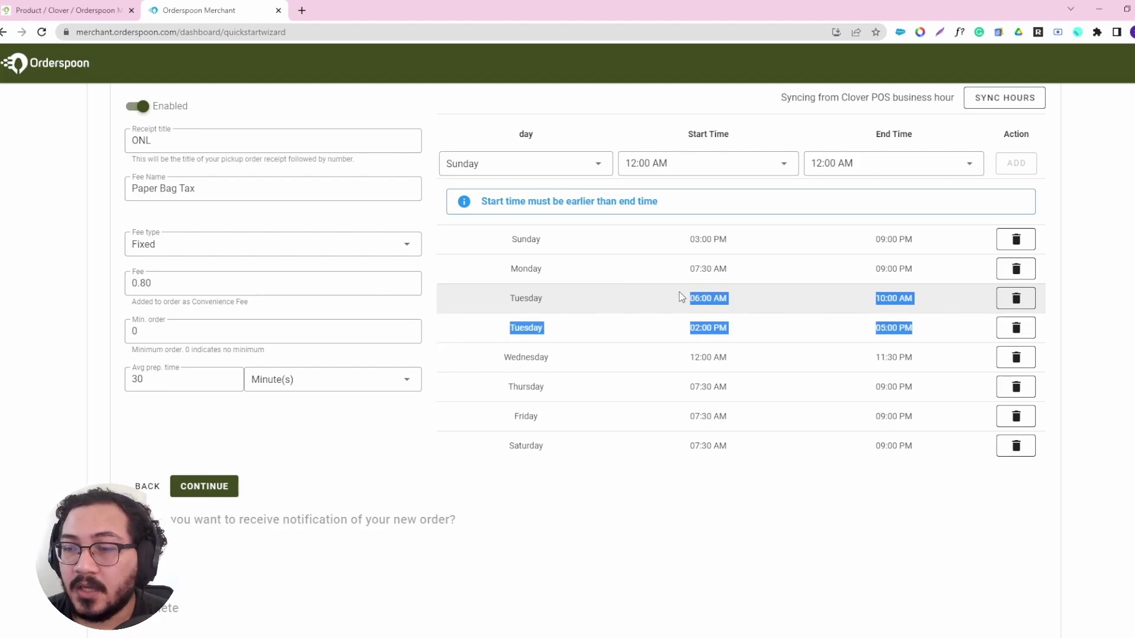
{"action": "left_click", "coordinate": [752, 298]}
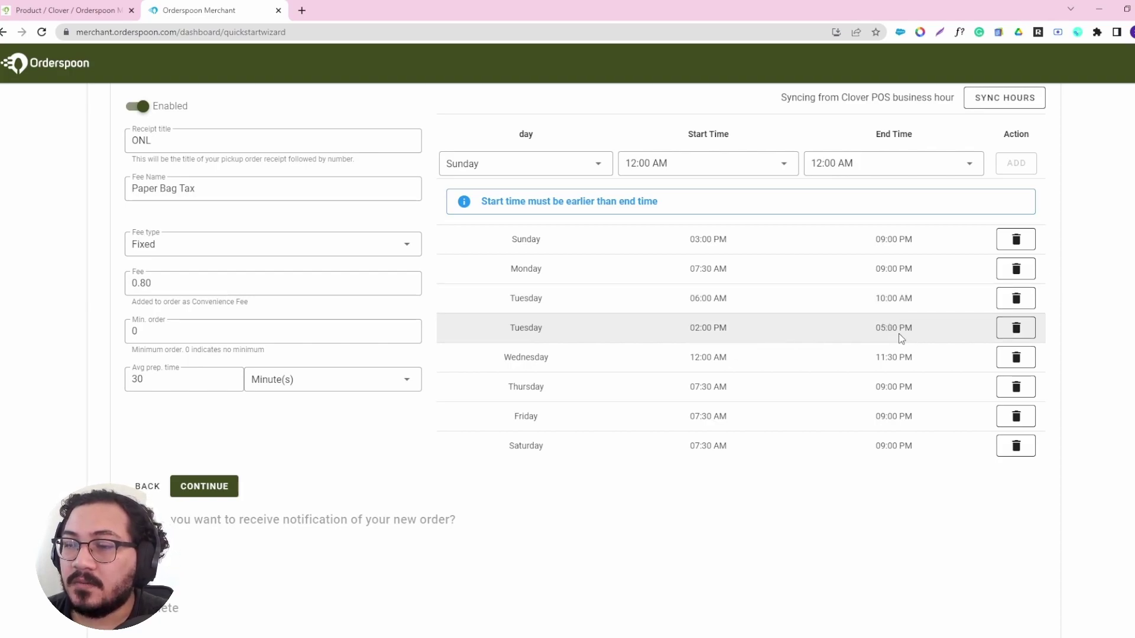
{"action": "left_click_drag", "start_coordinate": [924, 332], "coordinate": [702, 298]}
{"action": "left_click", "coordinate": [732, 318]}
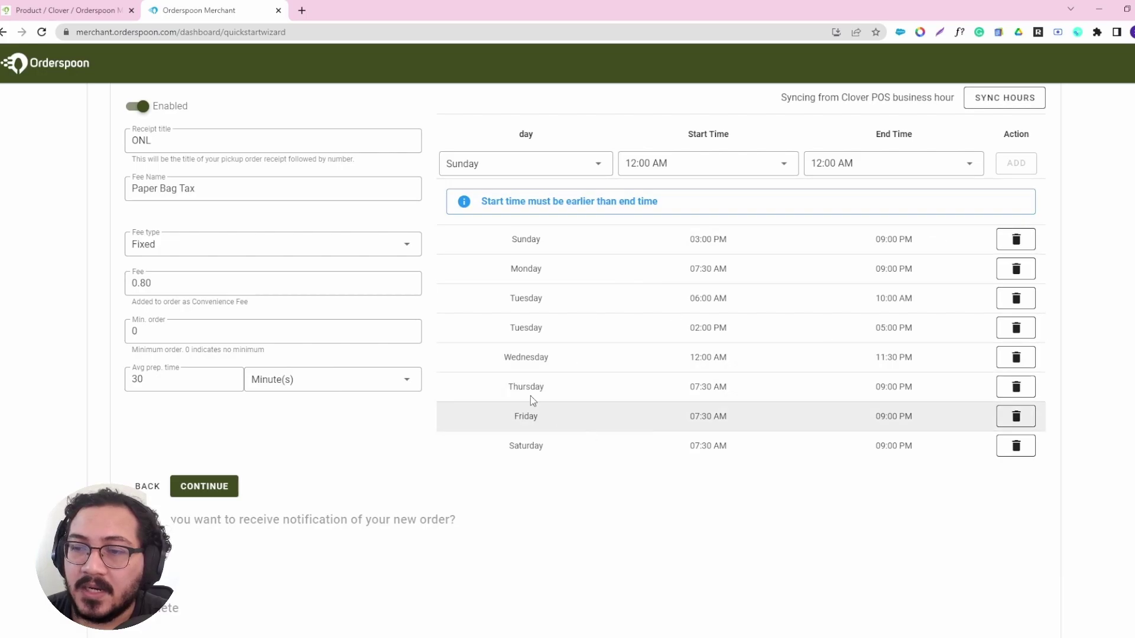
{"action": "scroll", "coordinate": [298, 446], "scroll_direction": "down", "scroll_amount": 1}
- Set Phone 1's SMS order amount to 100 and switch off its delivery notifications
{"action": "left_click", "coordinate": [204, 466]}
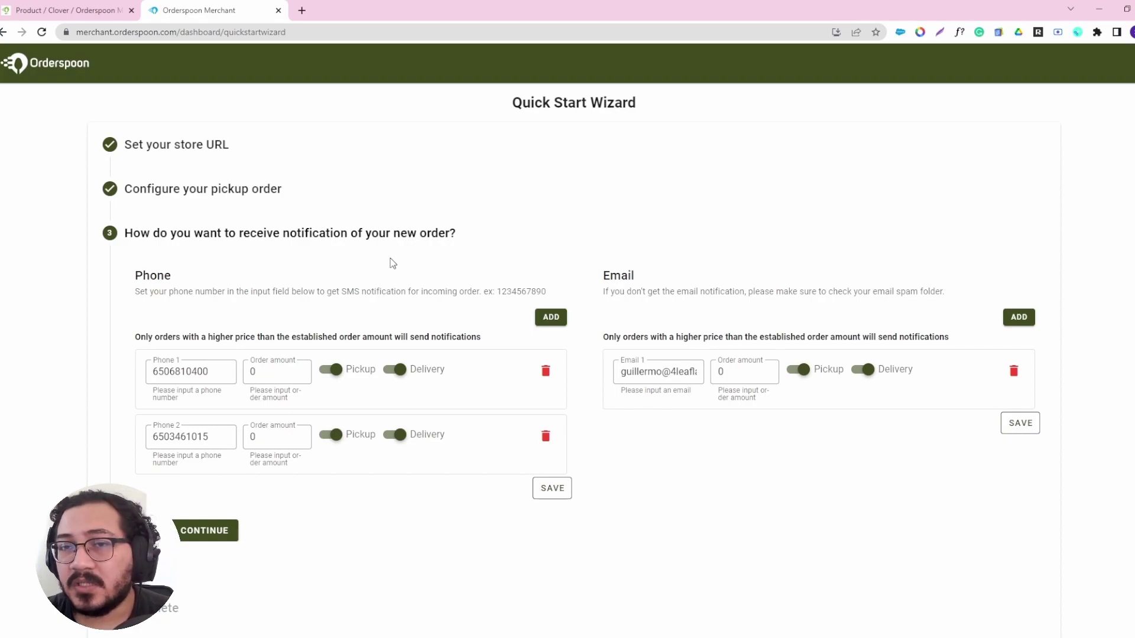
{"action": "left_click", "coordinate": [272, 374]}
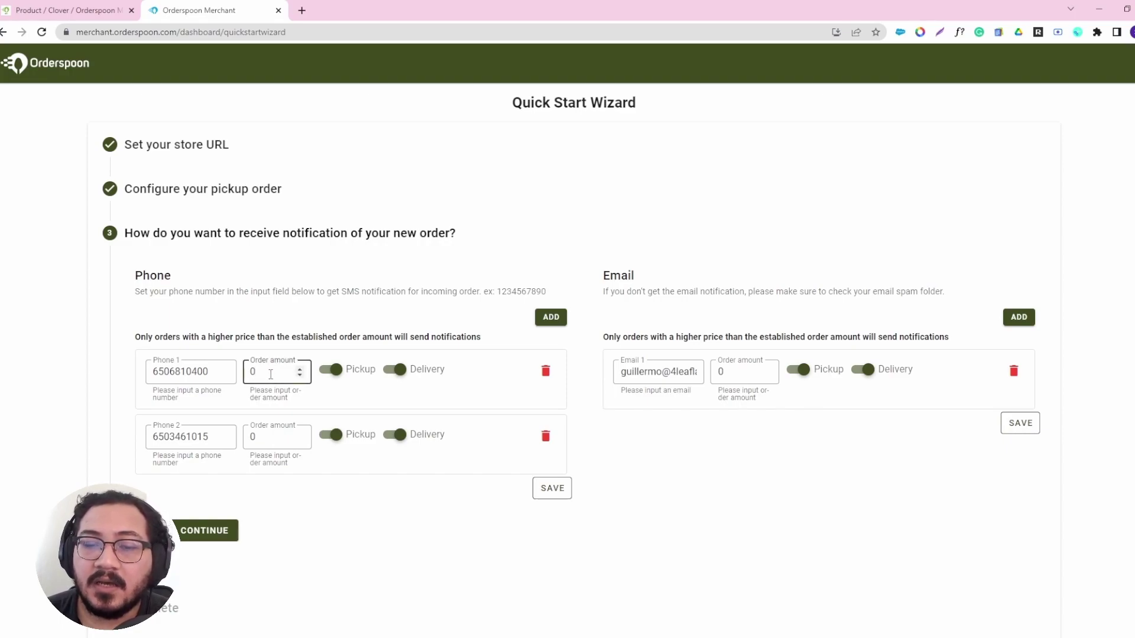
{"action": "double_click", "coordinate": [271, 374]}
{"action": "type", "text": "100"}
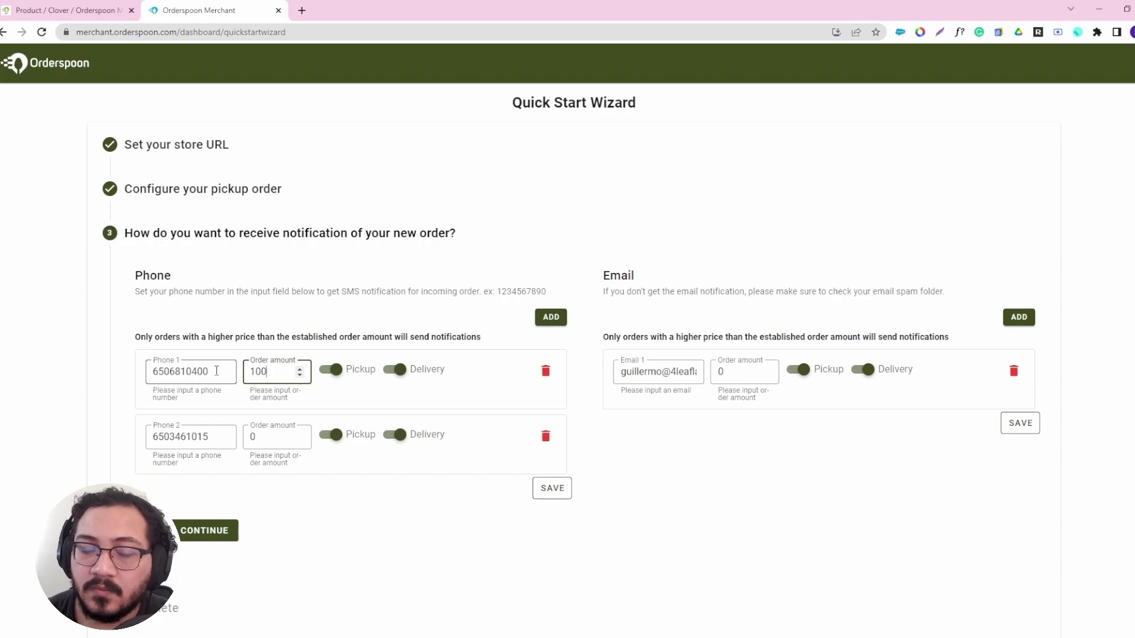
{"action": "left_click", "coordinate": [412, 315]}
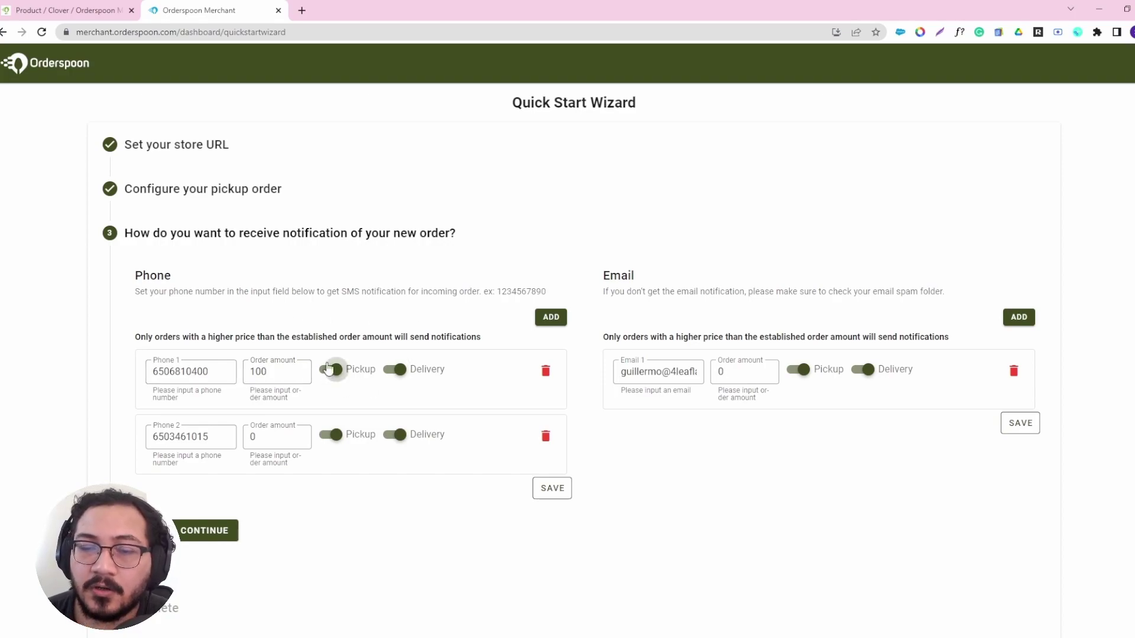
{"action": "double_click", "coordinate": [260, 372]}
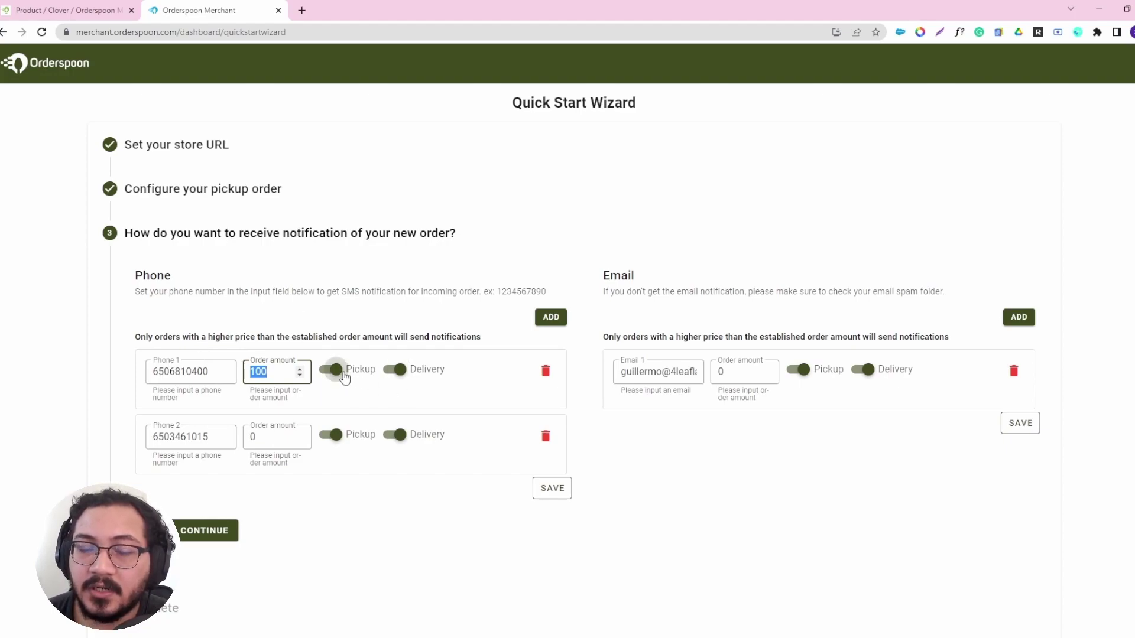
{"action": "left_click", "coordinate": [393, 370]}
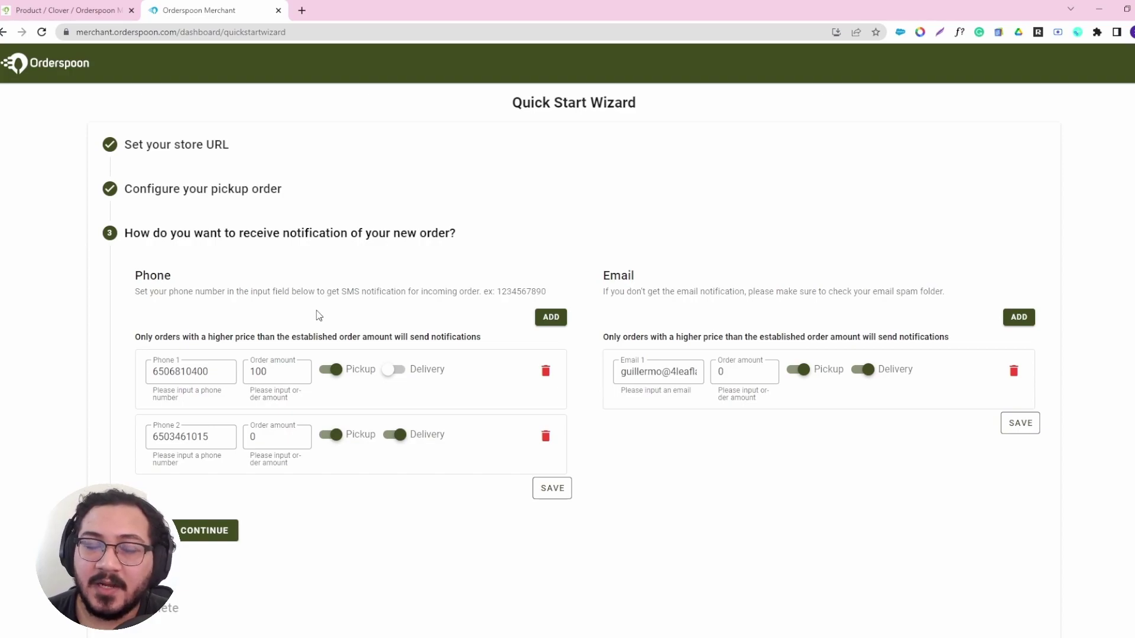
{"action": "scroll", "coordinate": [449, 491], "scroll_direction": "down", "scroll_amount": 1}
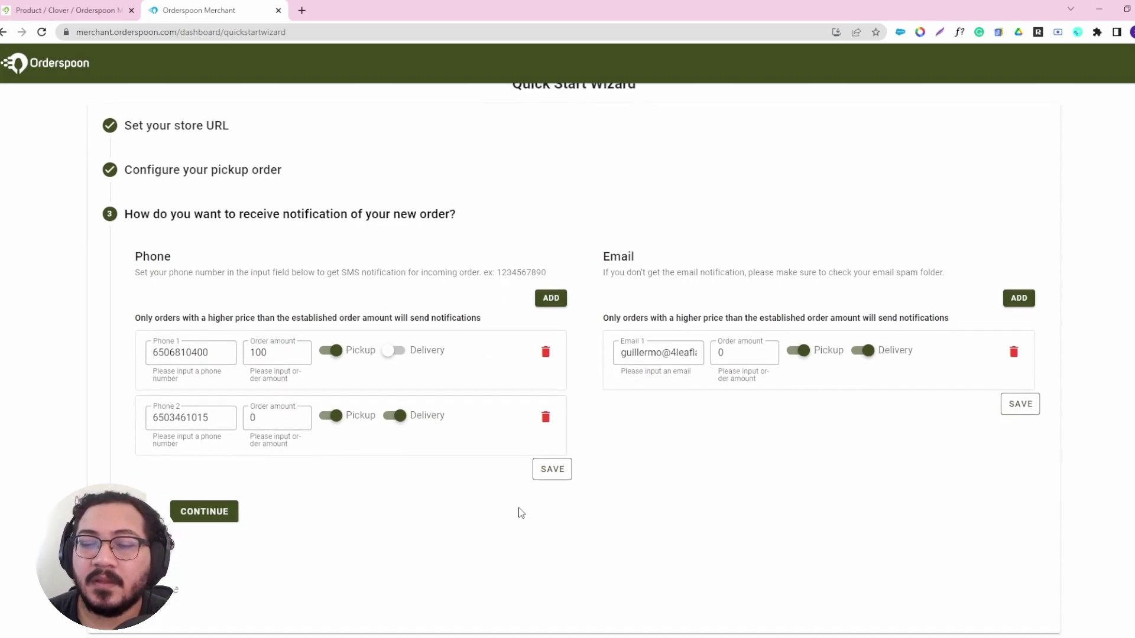
- Pass the Contact step after opening and closing the YOU CAN BOOK ME booking page
{"action": "left_click", "coordinate": [230, 507]}
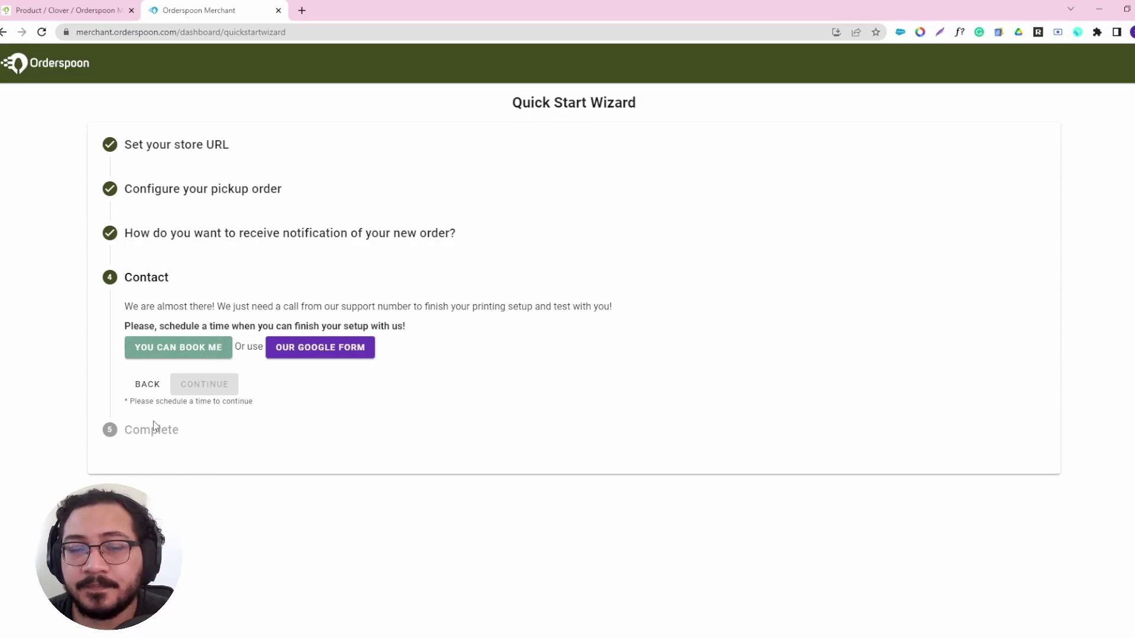
{"action": "left_click", "coordinate": [185, 351]}
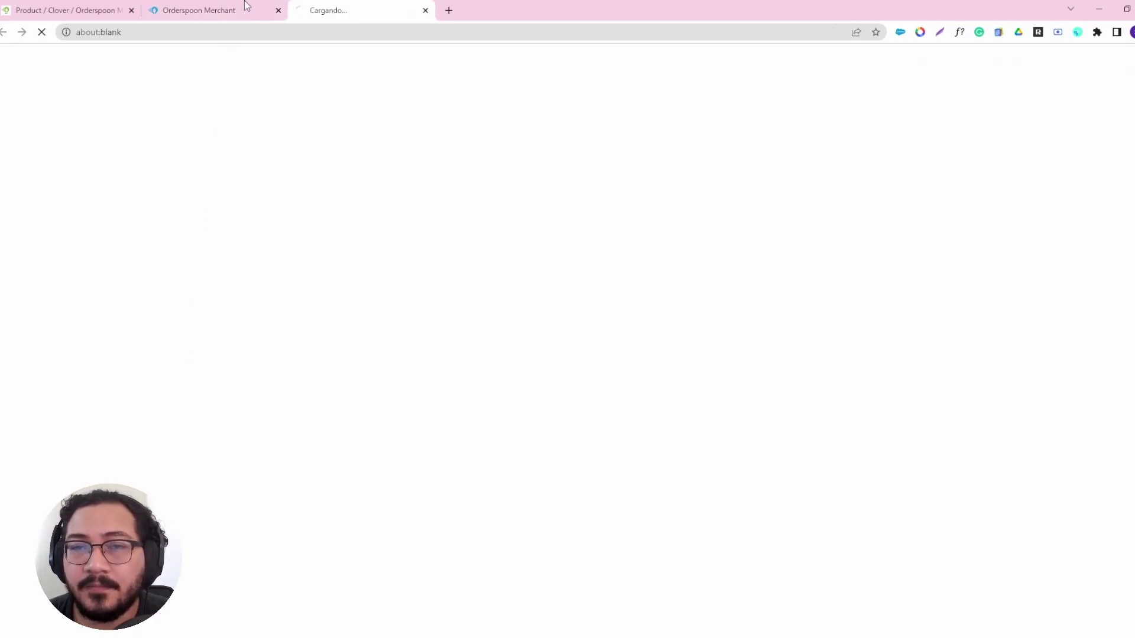
{"action": "key", "text": "ctrl+w"}
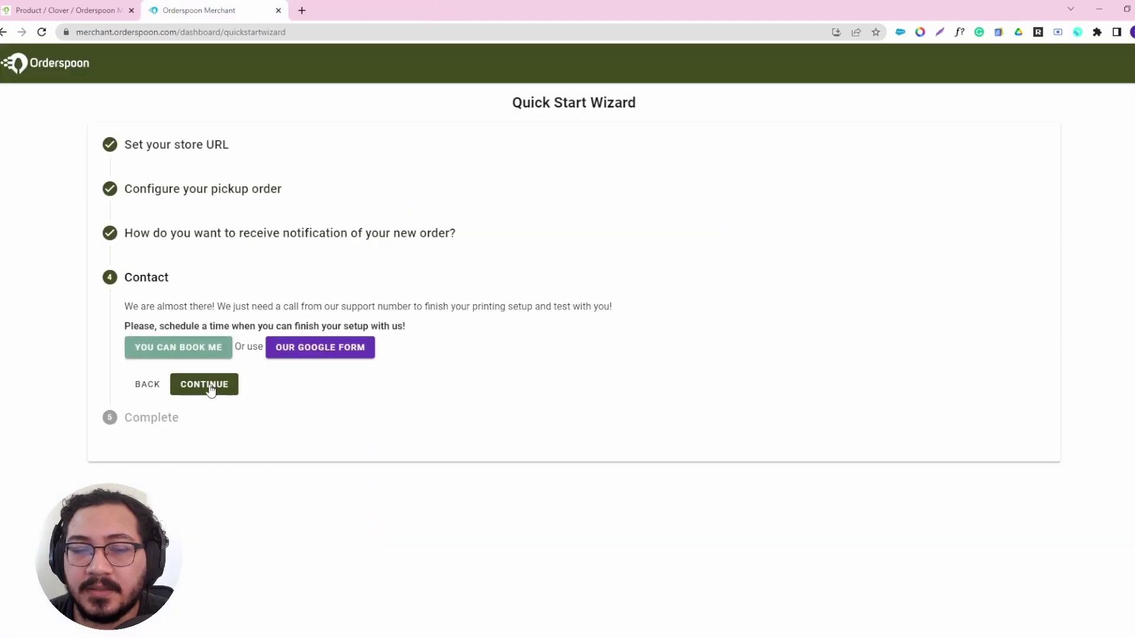
{"action": "left_click", "coordinate": [204, 385]}
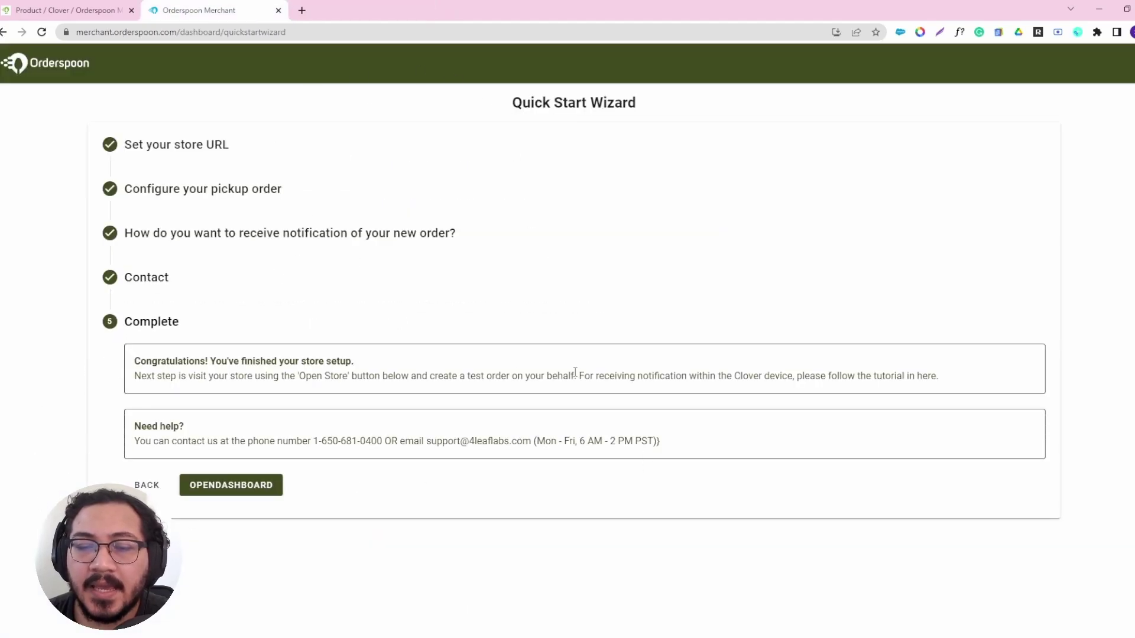